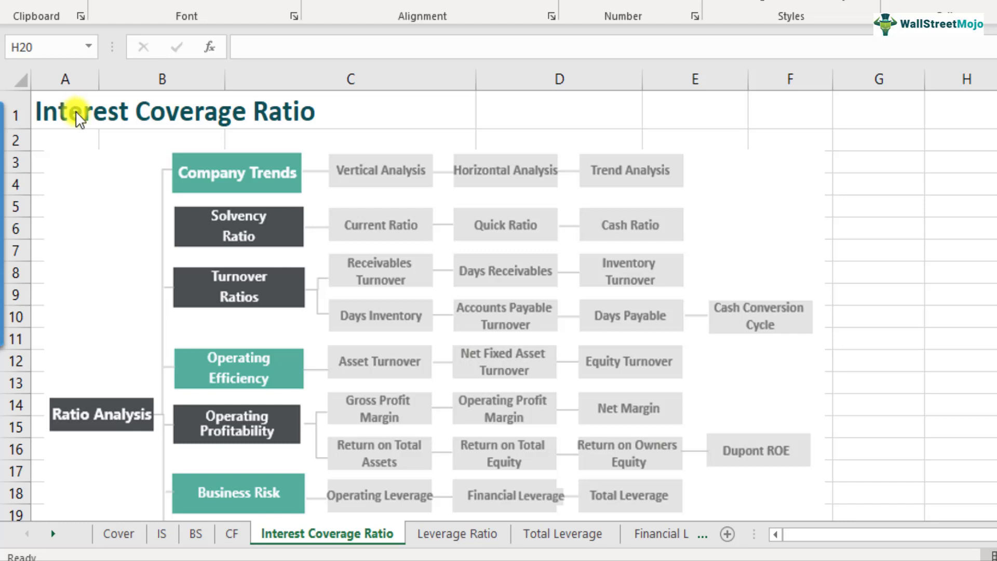
Step: Select A1 and scroll down past the Ratio Analysis chart to the blank rows beneath it
{"action": "left_click", "coordinate": [76, 111]}
{"action": "scroll", "coordinate": [87, 266], "scroll_direction": "down", "scroll_amount": 2}
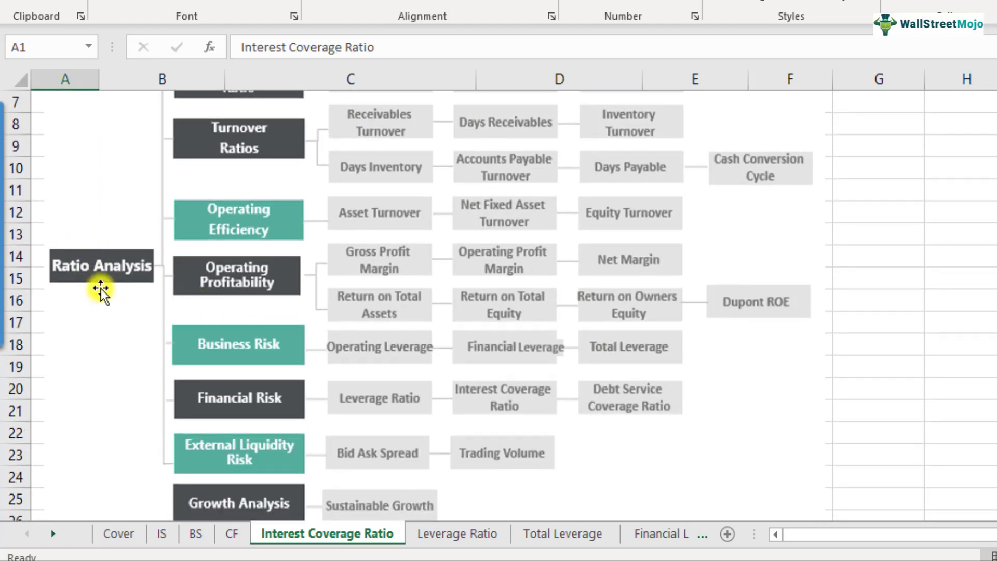
{"action": "scroll", "coordinate": [100, 293], "scroll_direction": "down", "scroll_amount": 2}
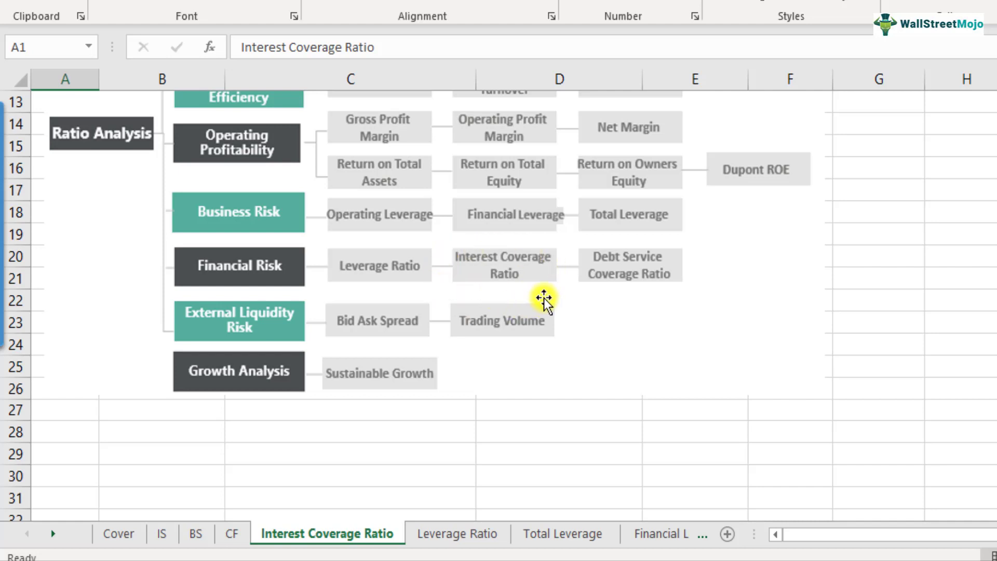
{"action": "scroll", "coordinate": [347, 380], "scroll_direction": "down", "scroll_amount": 1}
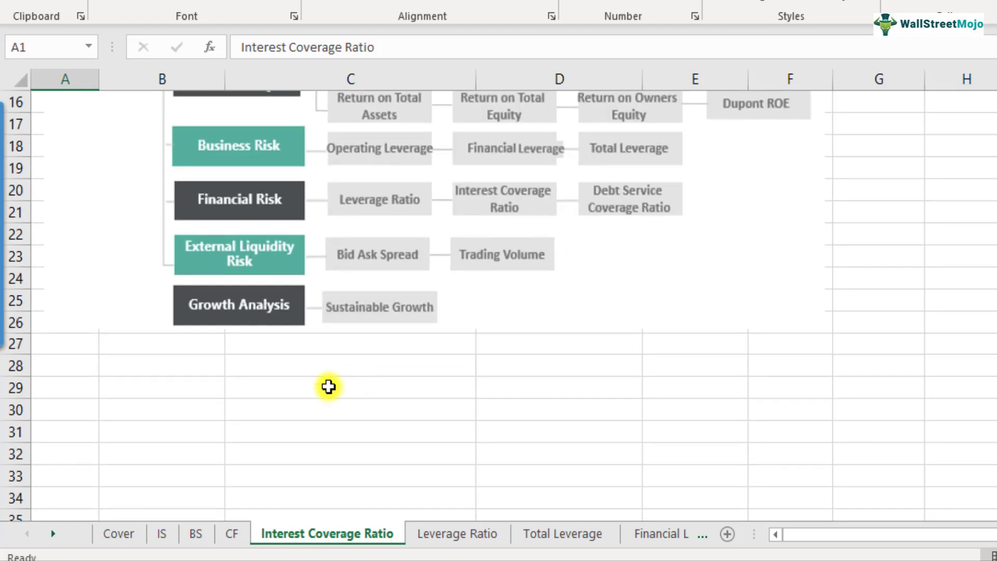
Step: Enter the labels Sales, COGS, Gross Profit, SG&A and EBITDA in C28:C32
{"action": "scroll", "coordinate": [325, 364], "scroll_direction": "down", "scroll_amount": 1}
{"action": "left_click", "coordinate": [307, 297]}
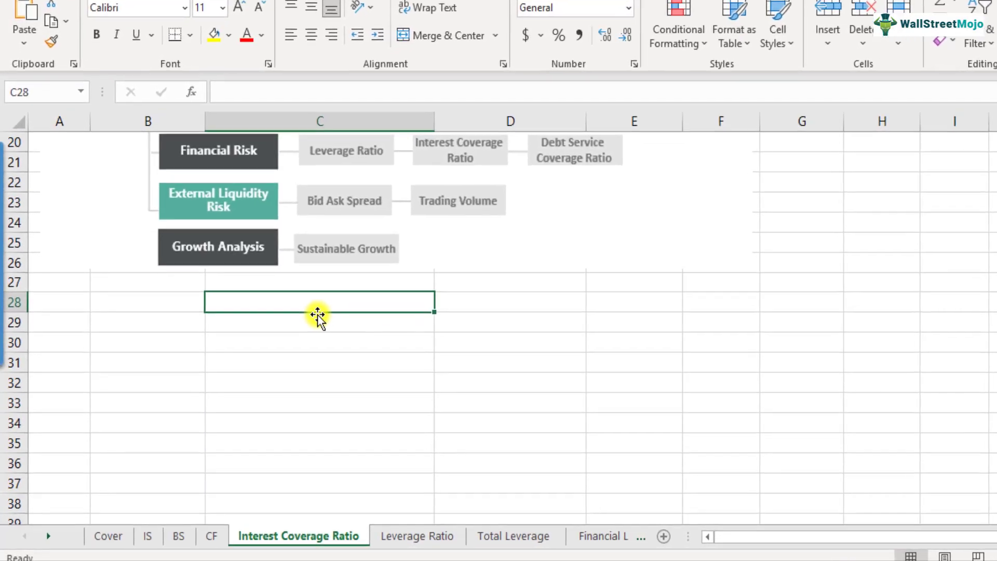
{"action": "double_click", "coordinate": [347, 308]}
{"action": "type", "text": "Sales"}
{"action": "key", "text": "Return"}
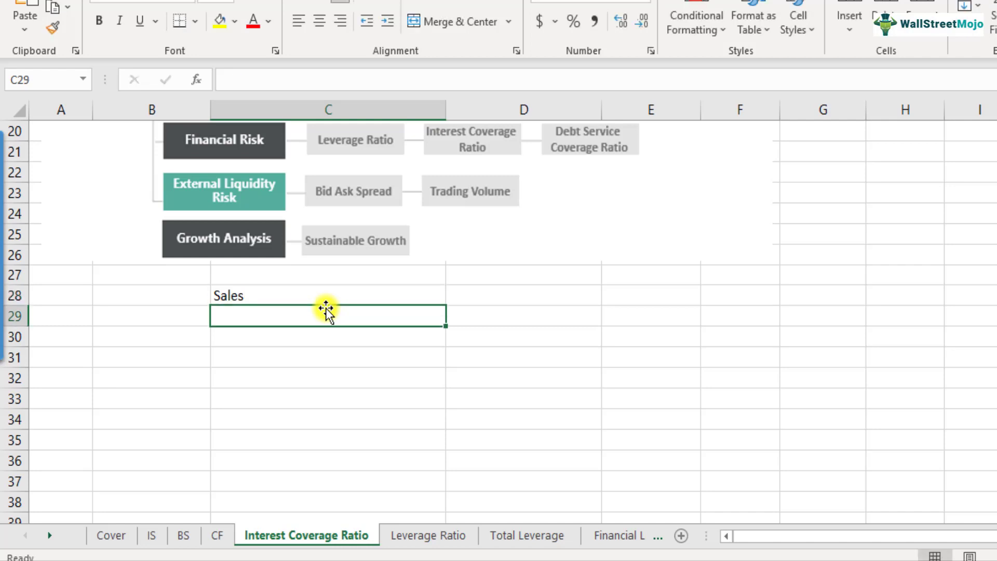
{"action": "type", "text": "COGS"}
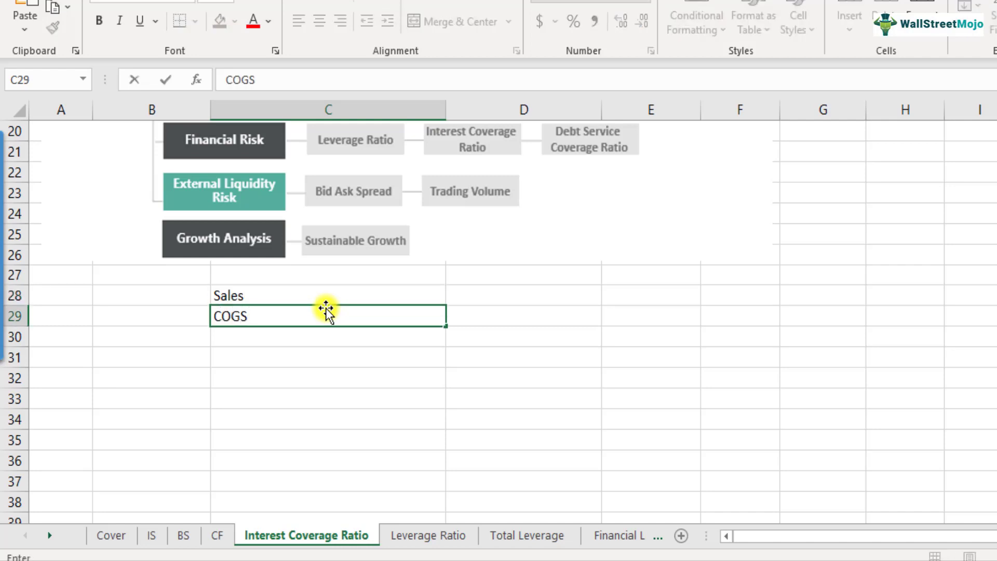
{"action": "key", "text": "Return"}
{"action": "type", "text": "Gross Profit"}
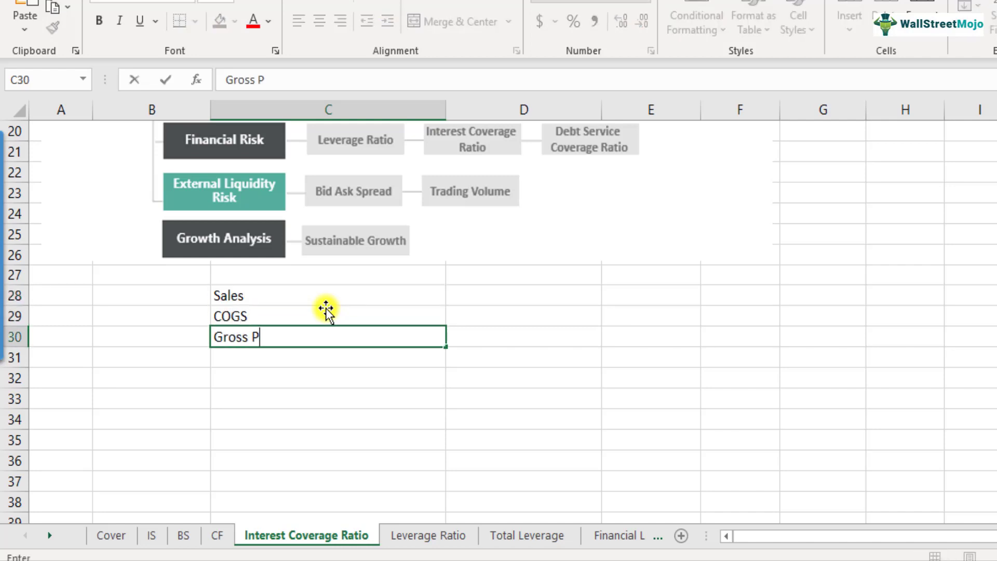
{"action": "key", "text": "Return"}
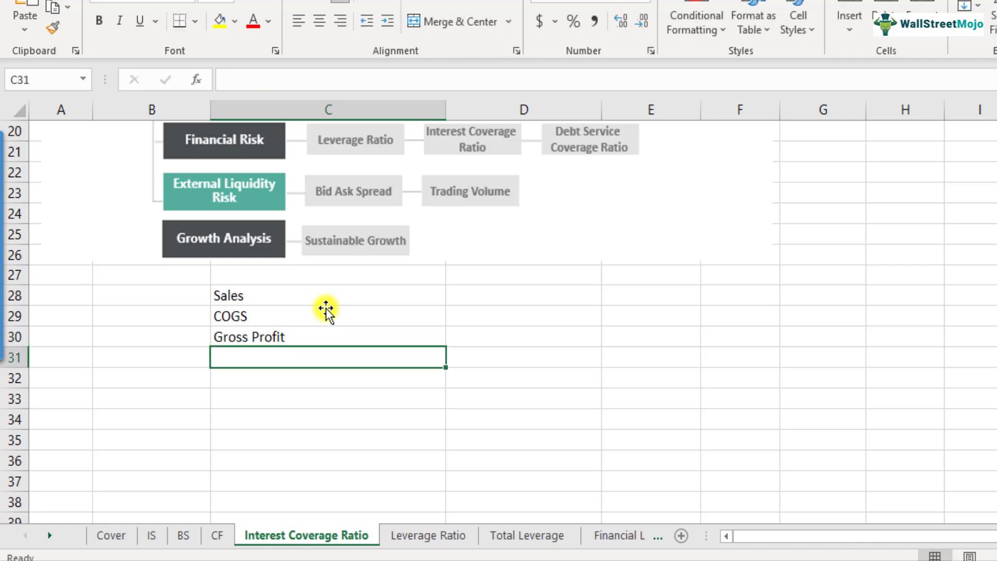
{"action": "type", "text": "S"}
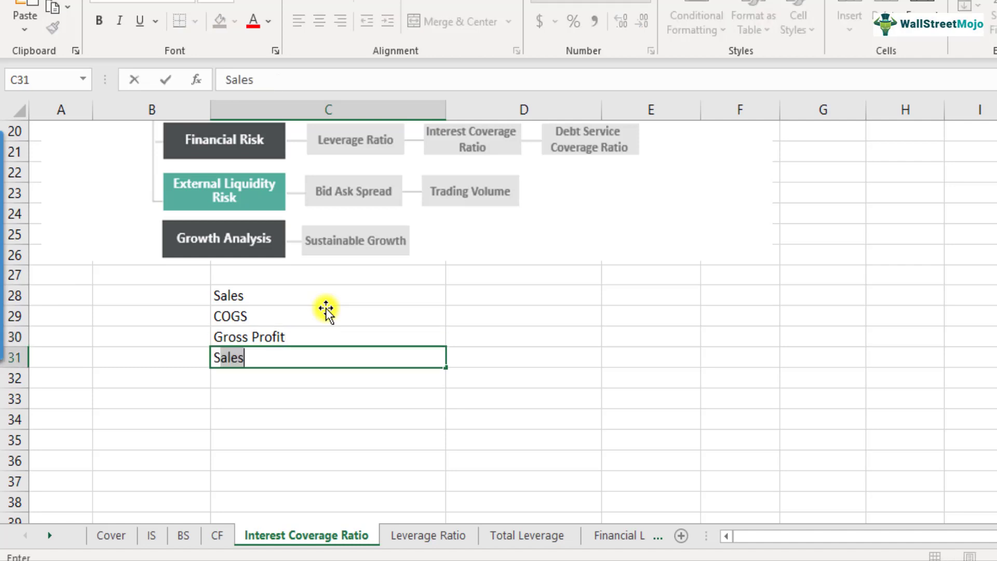
{"action": "type", "text": "G&A"}
{"action": "key", "text": "Return"}
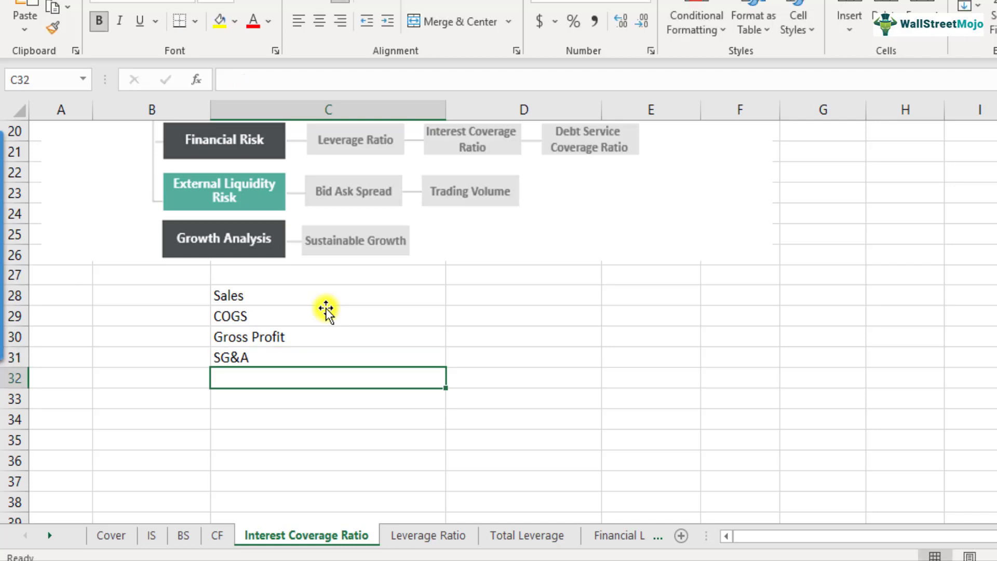
{"action": "type", "text": "EBITDA"}
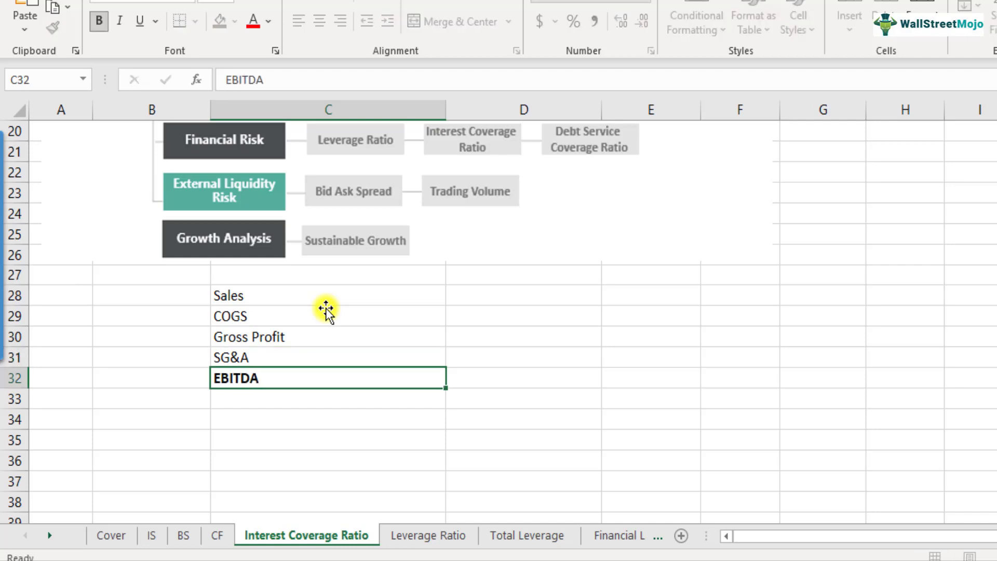
{"action": "key", "text": "Return"}
{"action": "key", "text": "Up"}
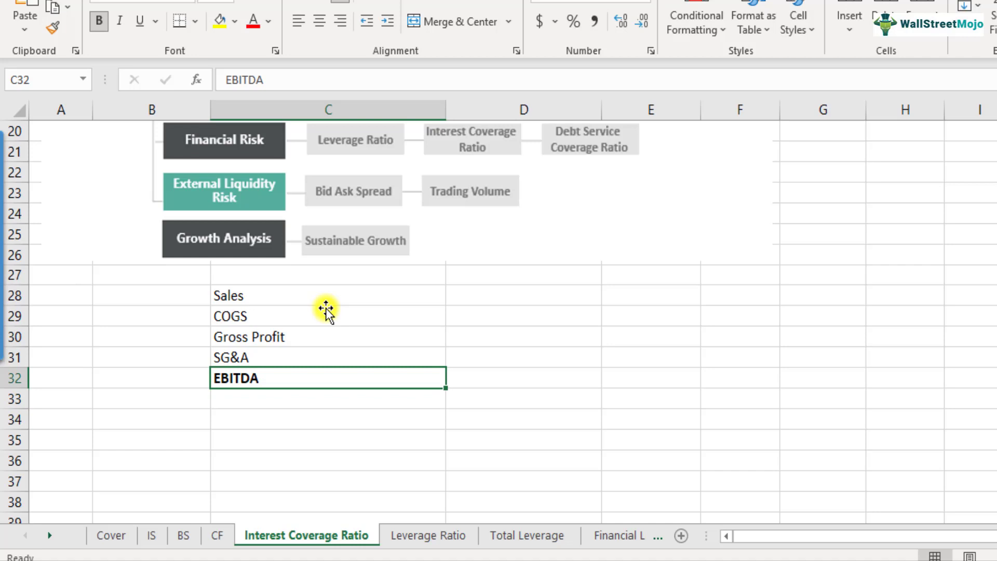
{"action": "key", "text": "Down"}
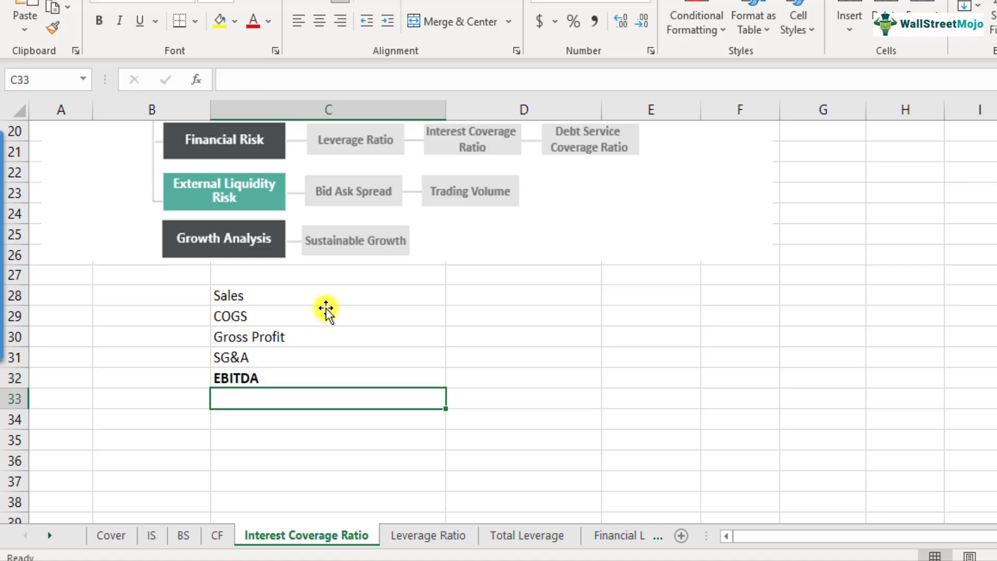
Step: Add the labels Dep & Amortization, EBIT, Interest Expense and EBT in C33:C36
{"action": "type", "text": "D"}
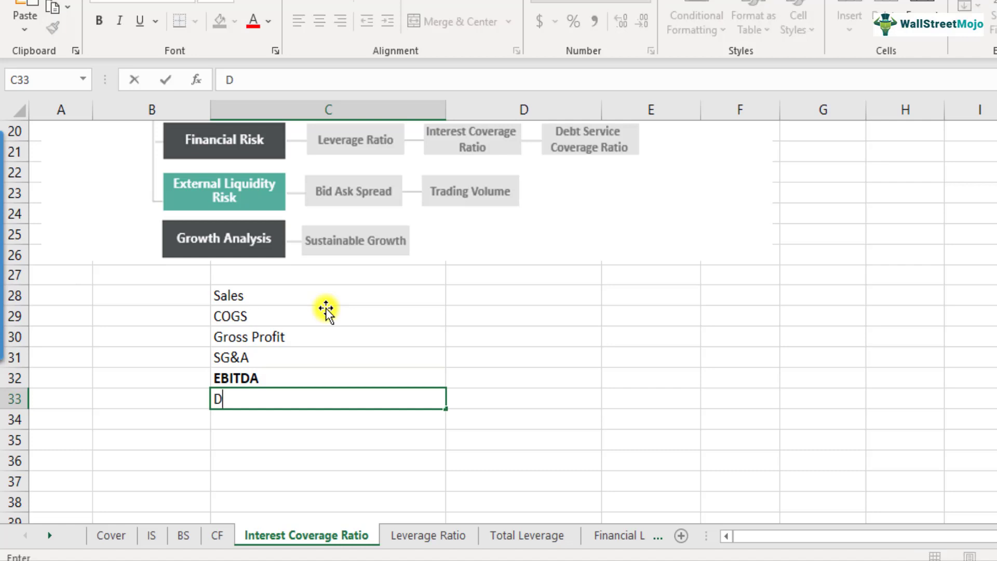
{"action": "type", "text": "ep & Amortizat"}
{"action": "key", "text": "BackSpace"}
{"action": "key", "text": "BackSpace"}
{"action": "key", "text": "BackSpace"}
{"action": "type", "text": "zation"}
{"action": "key", "text": "Return"}
{"action": "type", "text": "EBIT"}
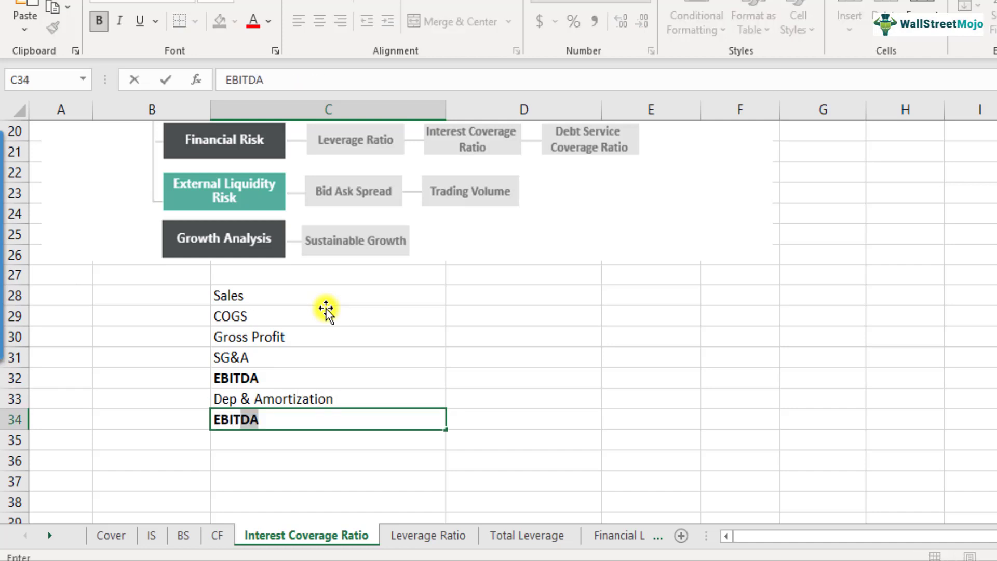
{"action": "key", "text": "Delete"}
{"action": "key", "text": "Return"}
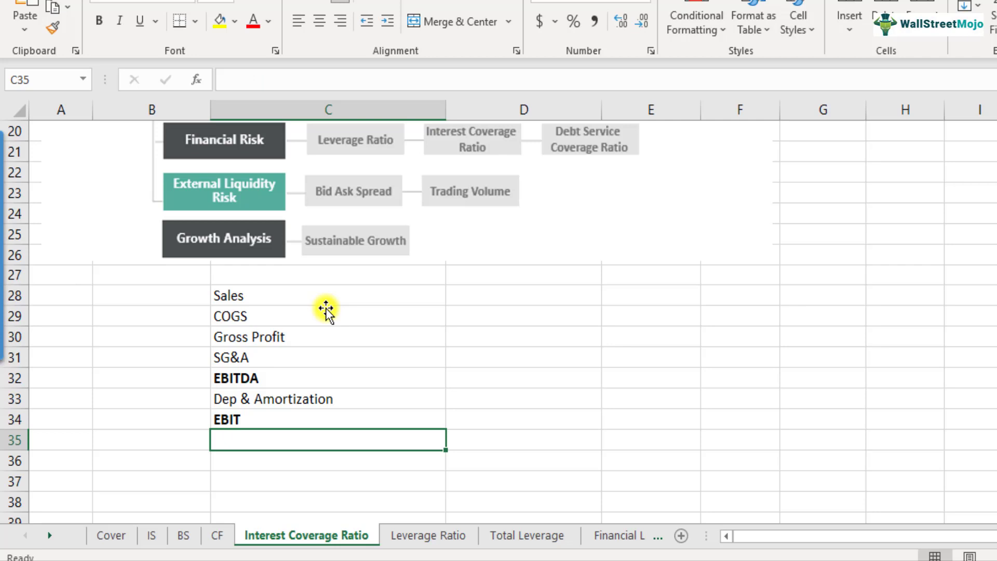
{"action": "type", "text": "Interst"}
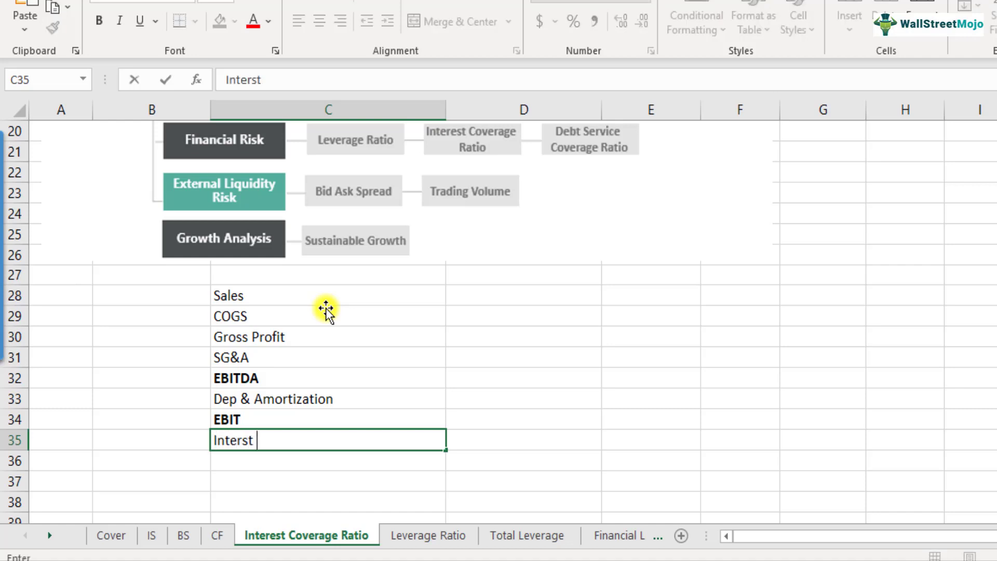
{"action": "key", "text": "BackSpace"}
{"action": "key", "text": "BackSpace"}
{"action": "type", "text": "est Expense"}
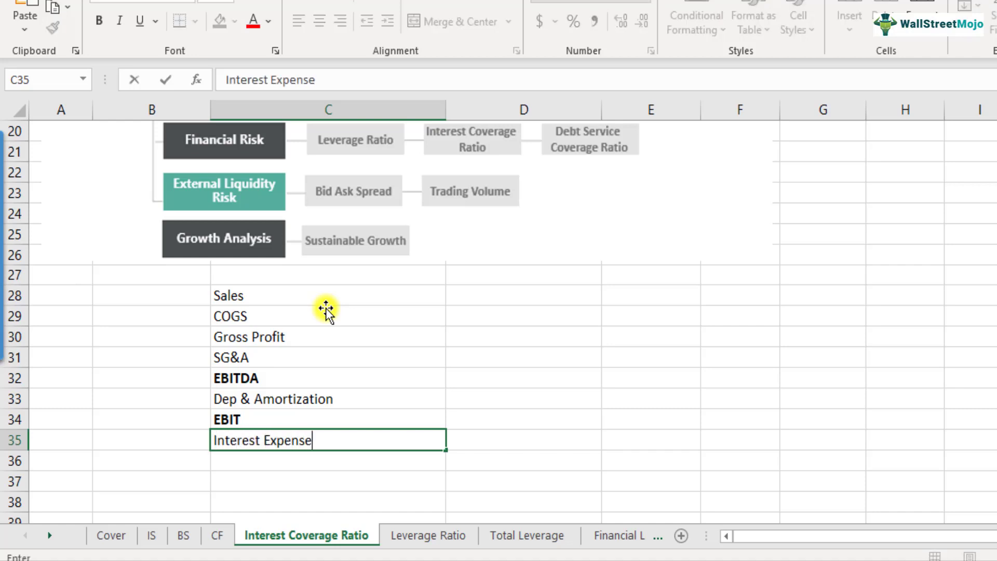
{"action": "key", "text": "Return"}
{"action": "type", "text": "EBT"}
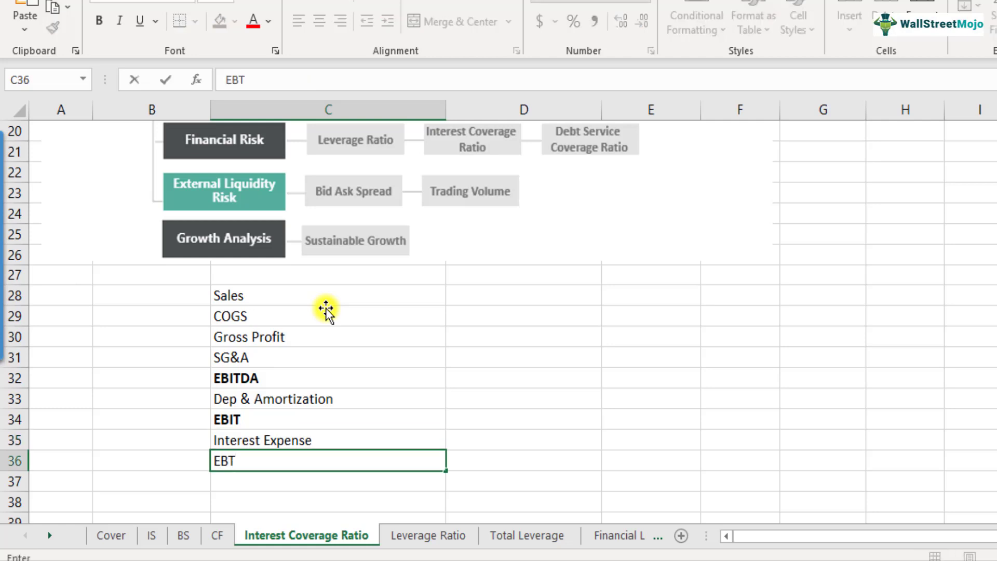
{"action": "key", "text": "Return"}
Step: Bold the EBT label and fill the Interest Expense cell C35 yellow
{"action": "key", "text": "Up"}
{"action": "key", "text": "ctrl+b"}
{"action": "key", "text": "Up"}
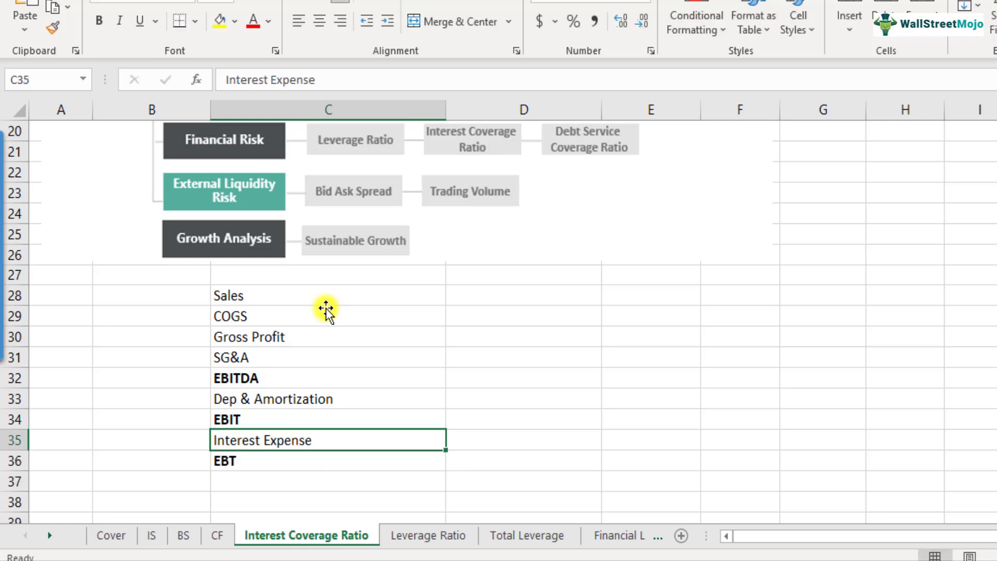
{"action": "left_click", "coordinate": [220, 21]}
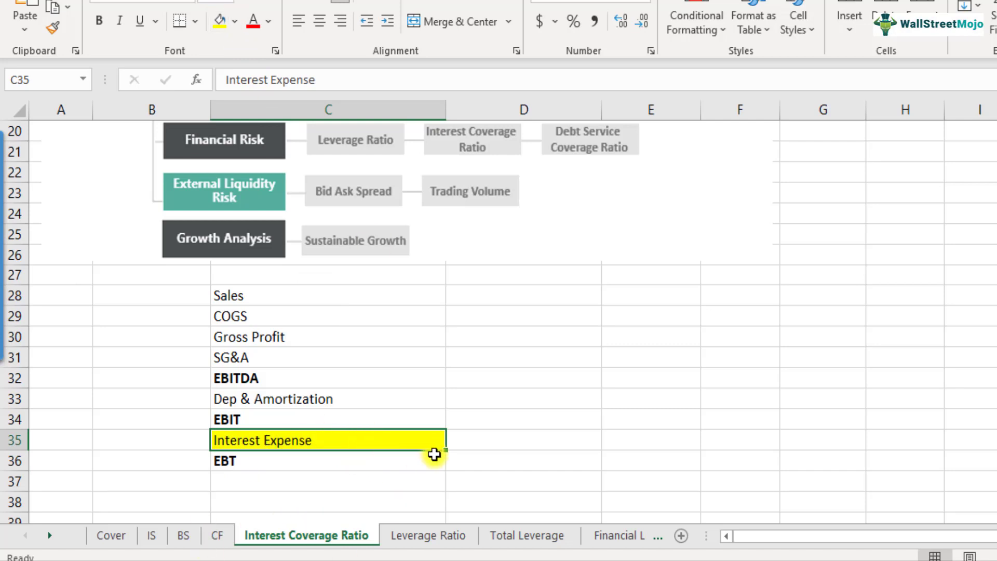
{"action": "left_click", "coordinate": [274, 416]}
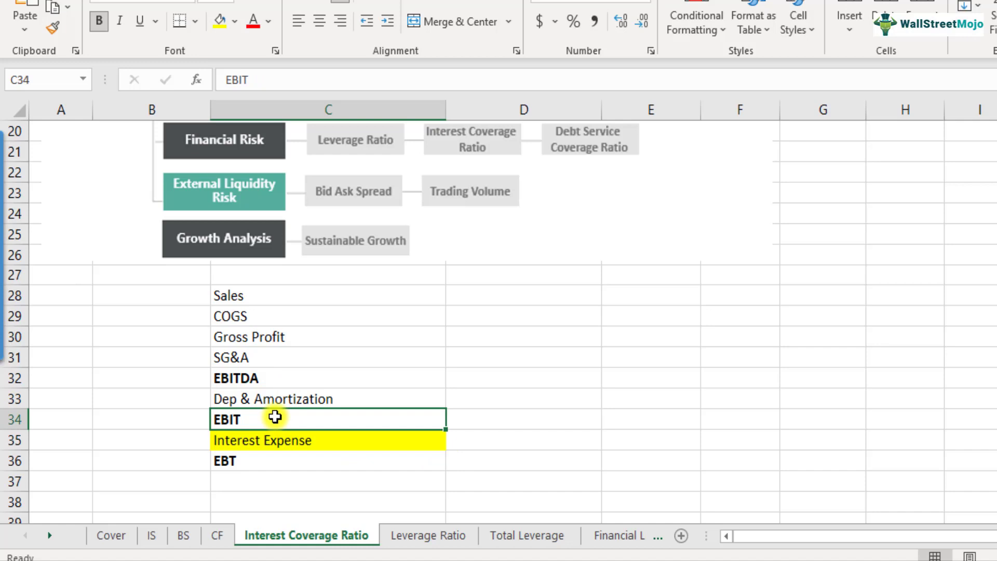
{"action": "left_click", "coordinate": [275, 445]}
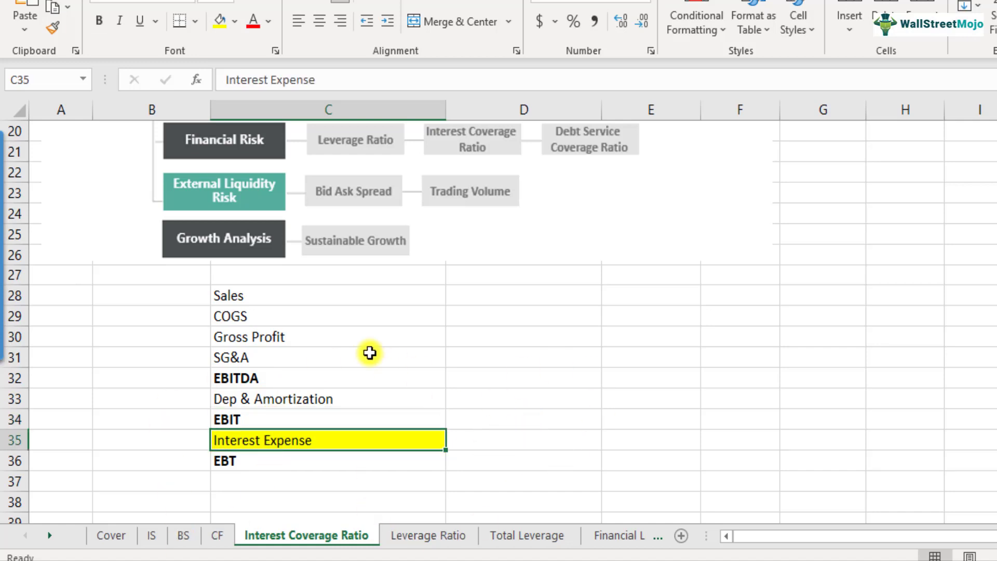
Step: Enter Sales 1000 and COGS 200, with Gross Profit =D28-D29 giving 800
{"action": "left_click", "coordinate": [525, 296]}
{"action": "type", "text": "1000"}
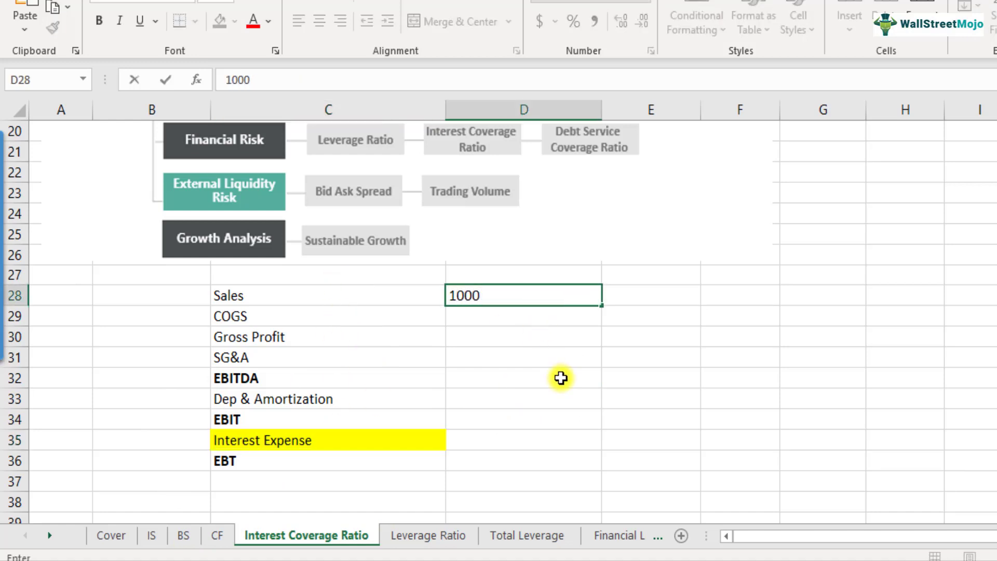
{"action": "key", "text": "Return"}
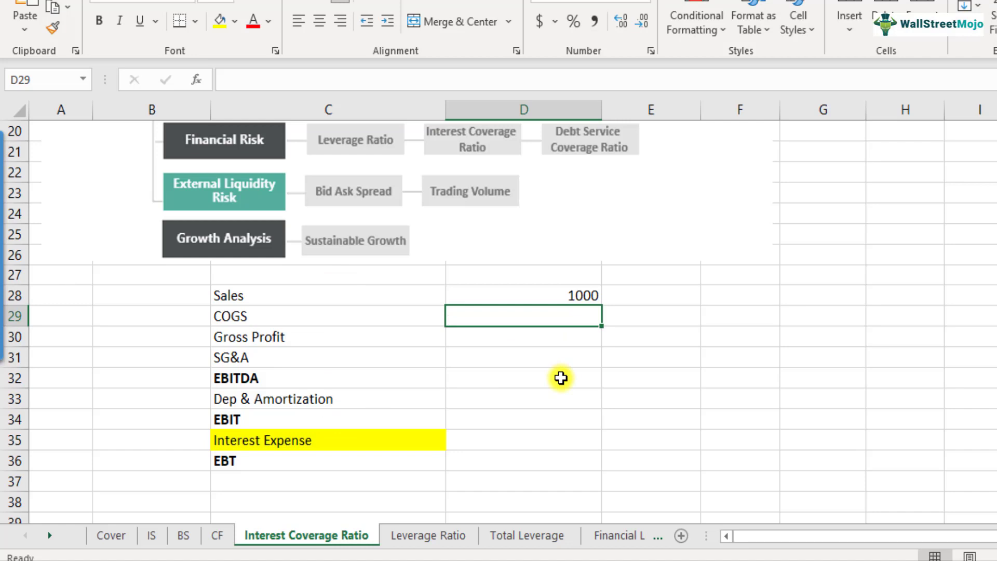
{"action": "type", "text": "200"}
{"action": "key", "text": "Return"}
{"action": "type", "text": "="}
{"action": "key", "text": "Up"}
{"action": "key", "text": "Up"}
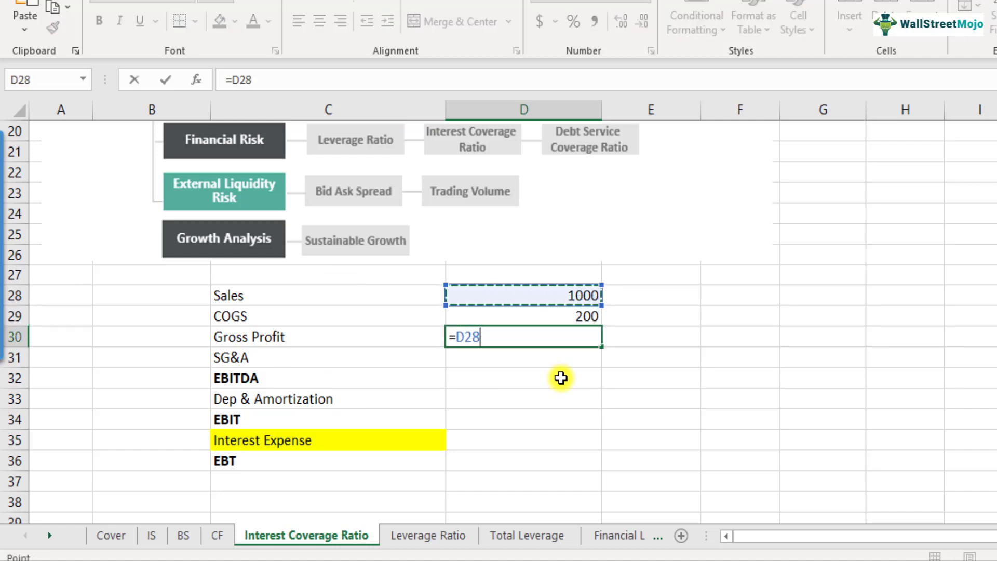
{"action": "type", "text": "-"}
{"action": "key", "text": "Up"}
{"action": "key", "text": "Return"}
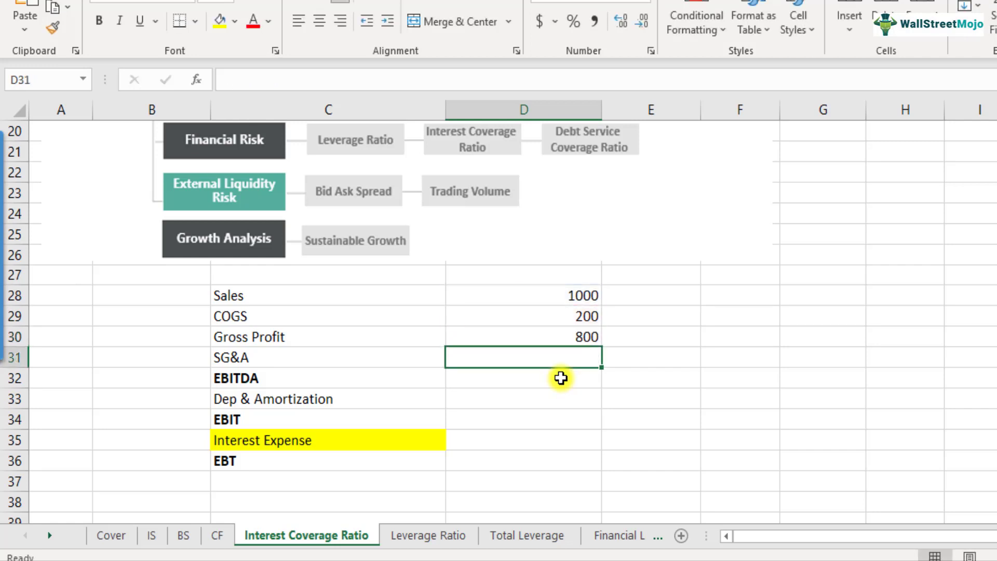
{"action": "key", "text": "Up"}
{"action": "key", "text": "Down"}
Step: Enter SG&A 200 and an EBITDA formula giving 600
{"action": "type", "text": "200"}
{"action": "key", "text": "Return"}
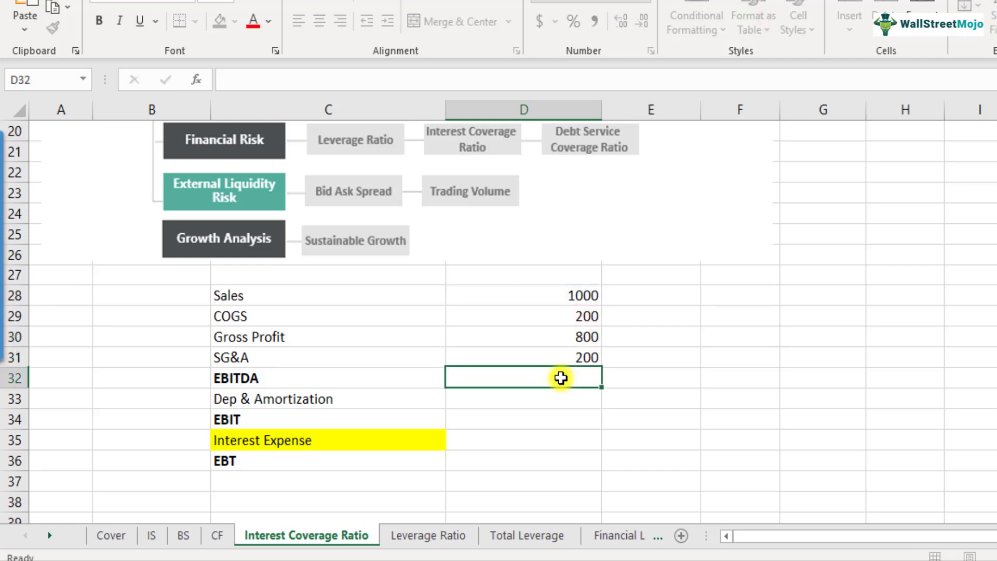
{"action": "type", "text": "="}
{"action": "key", "text": "Up"}
{"action": "key", "text": "Up"}
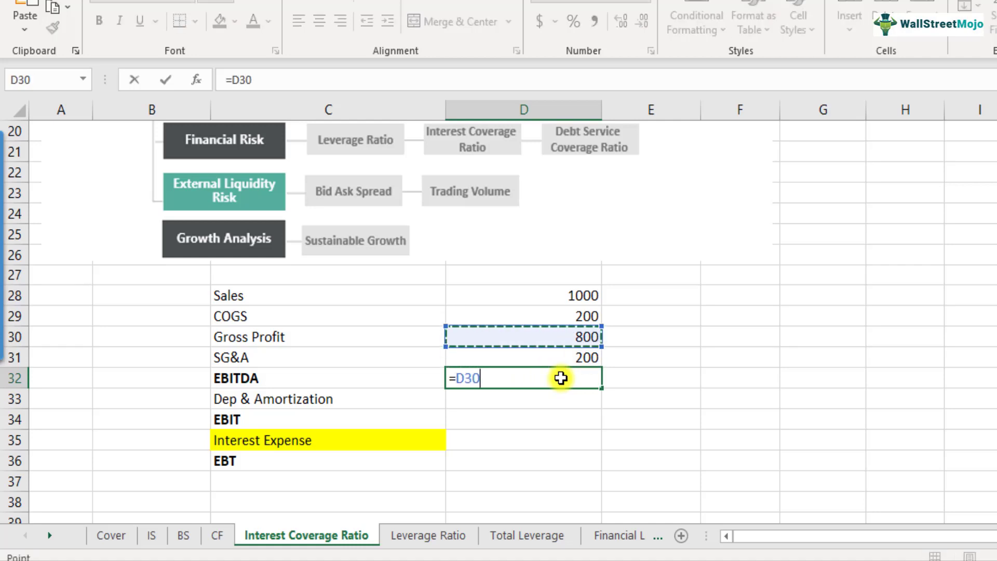
{"action": "type", "text": "-"}
{"action": "key", "text": "Up"}
{"action": "key", "text": "Return"}
{"action": "key", "text": "Left"}
{"action": "key", "text": "Right"}
Step: Enter Dep & Amortization 300 and EBIT =D32-D33 giving 300
{"action": "type", "text": "300"}
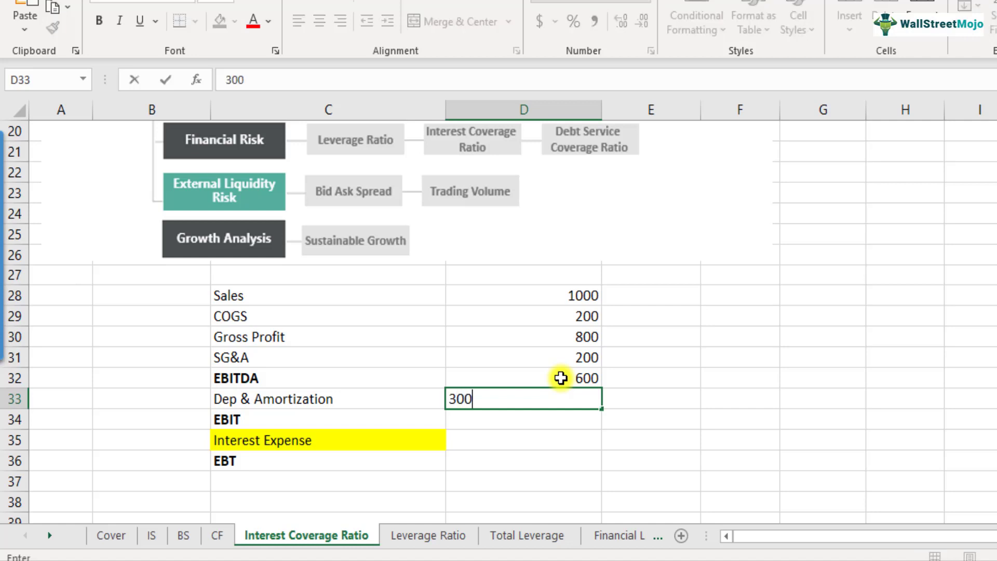
{"action": "key", "text": "Return"}
{"action": "type", "text": "="}
{"action": "key", "text": "Up"}
{"action": "key", "text": "Up"}
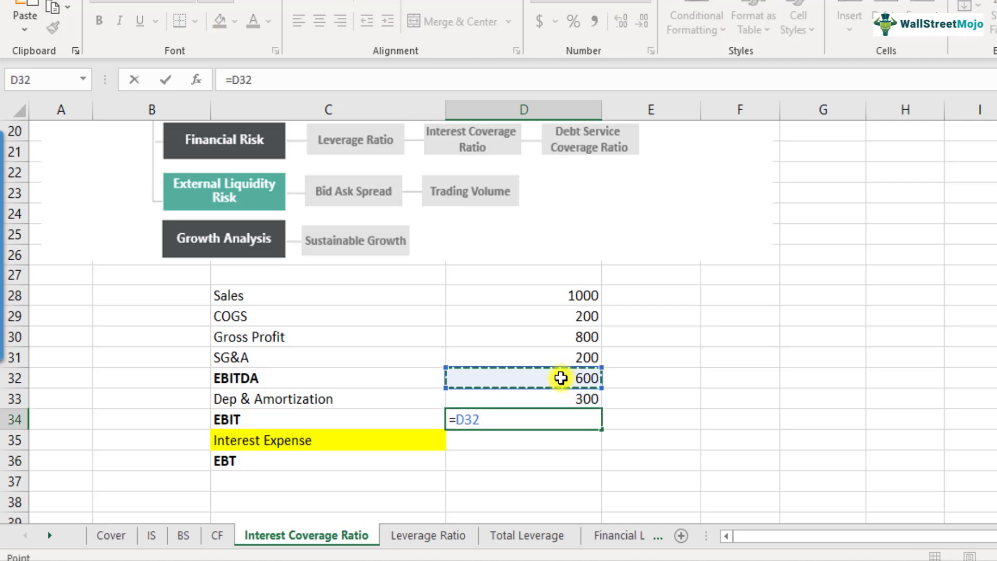
{"action": "type", "text": "-"}
{"action": "key", "text": "Up"}
{"action": "key", "text": "Return"}
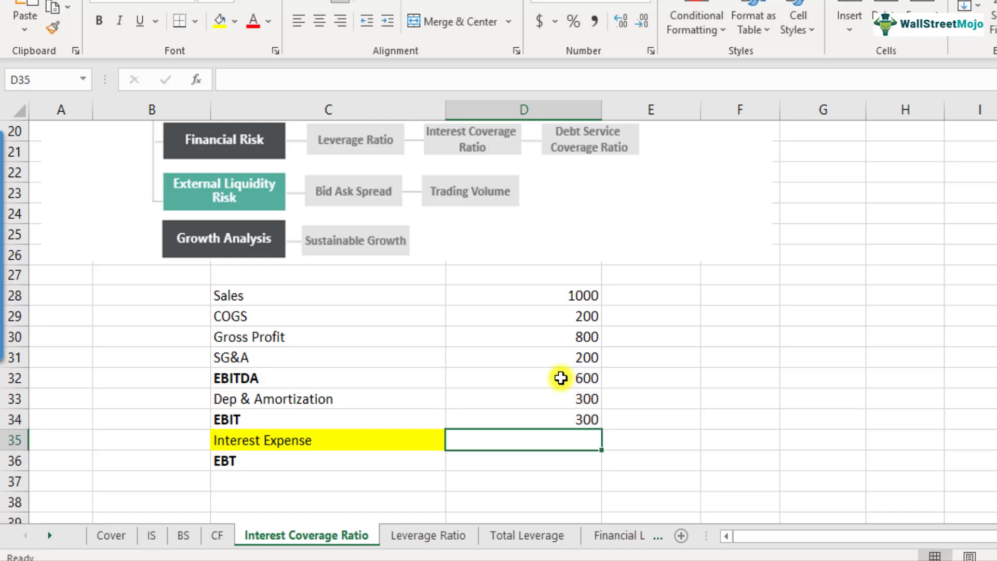
Step: Enter interest expense 50 and EBT =D34-D35 (250), then start the 'Interest Coverage Ratio Formula' label in F34
{"action": "type", "text": "50"}
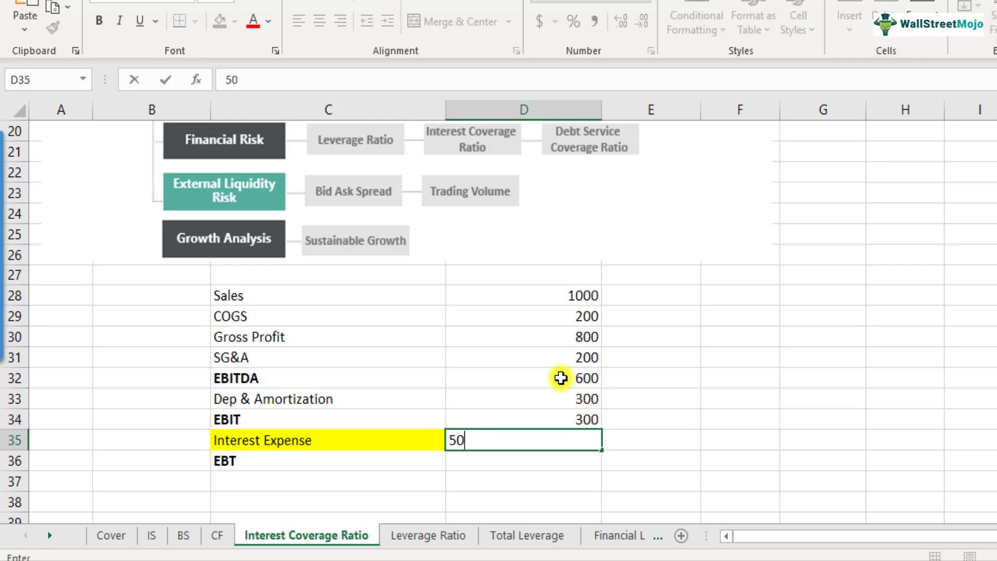
{"action": "key", "text": "Return"}
{"action": "type", "text": "="}
{"action": "key", "text": "Up"}
{"action": "key", "text": "Up"}
{"action": "type", "text": "-"}
{"action": "key", "text": "Up"}
{"action": "key", "text": "Return"}
{"action": "key", "text": "Up"}
{"action": "key", "text": "Up"}
{"action": "key", "text": "Up"}
{"action": "key", "text": "Right"}
{"action": "key", "text": "Right"}
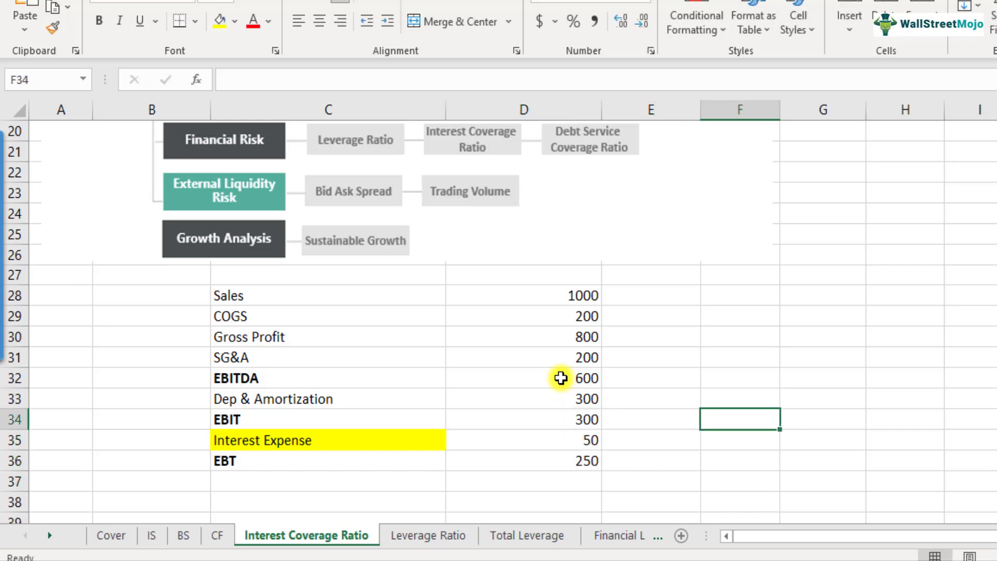
{"action": "type", "text": "Interest "}
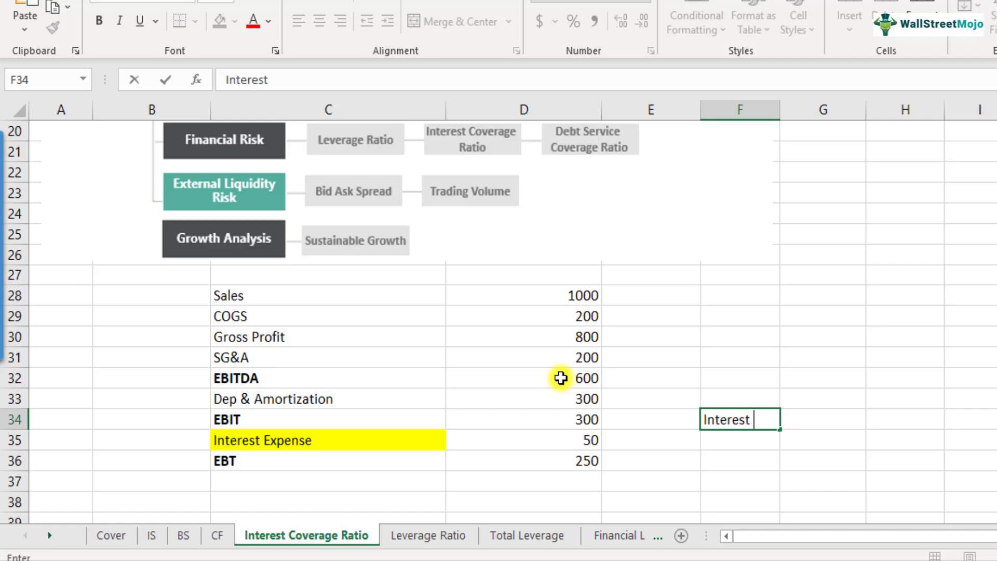
{"action": "type", "text": "Coverage Ratio Formula"}
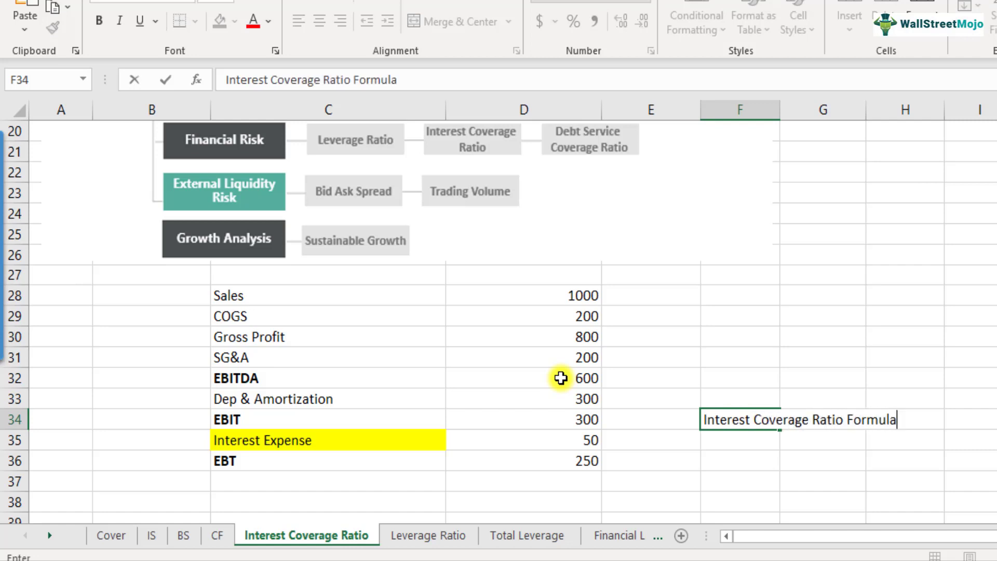
Step: Commit the 'Interest Coverage Ratio Formula' label and add 'EBIT / Interest Expense' below it
{"action": "key", "text": "Return"}
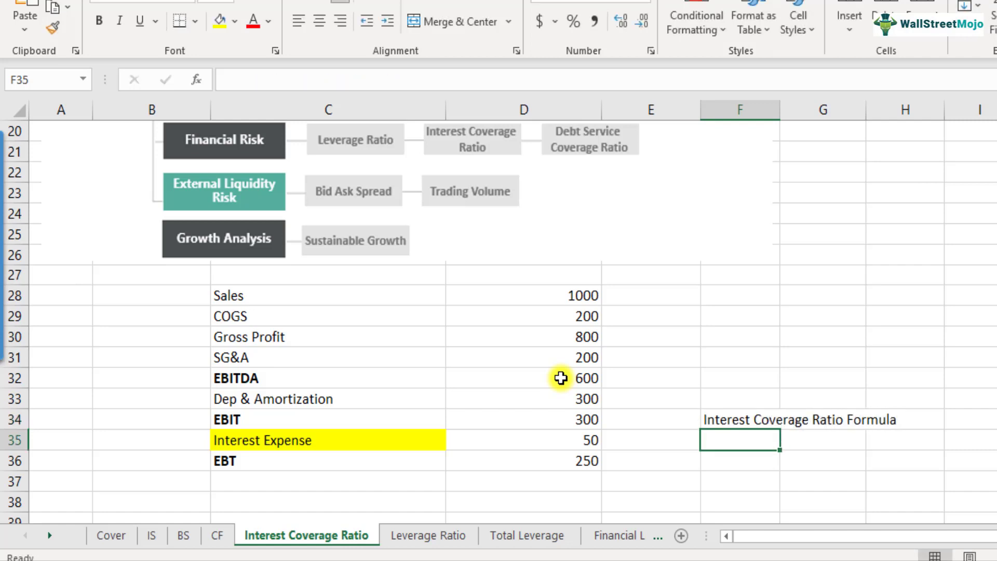
{"action": "type", "text": "EBIT / In"}
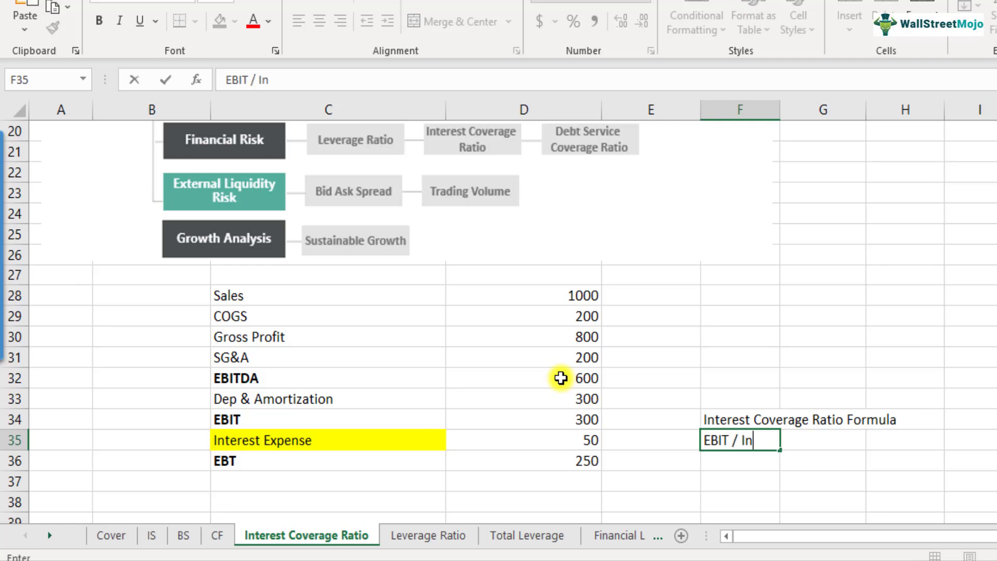
{"action": "type", "text": "terest Expense"}
{"action": "key", "text": "Return"}
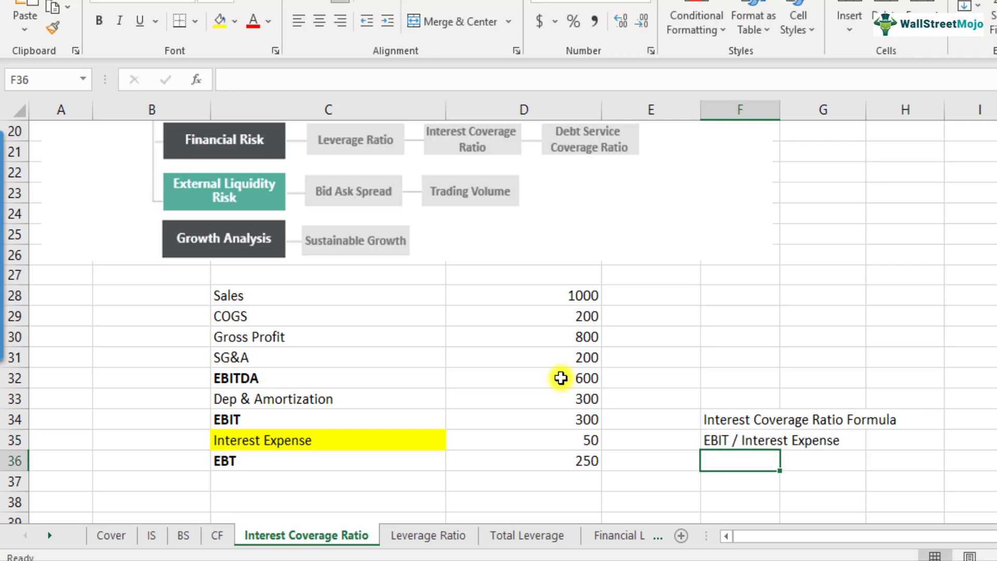
Step: Enter =D34/D35 in F36 for a coverage ratio of 6 and verify the formula
{"action": "type", "text": "="}
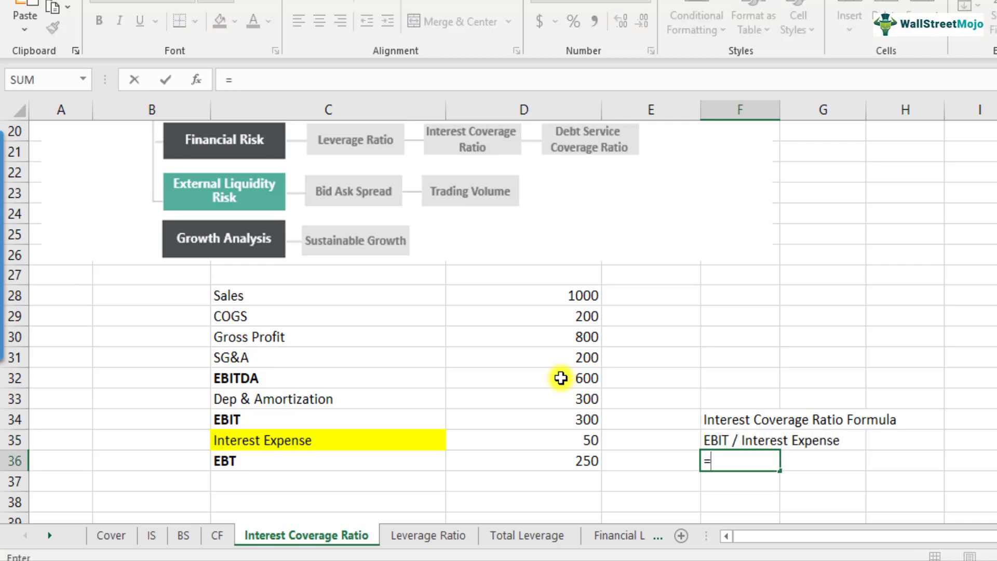
{"action": "key", "text": "Up"}
{"action": "key", "text": "Up"}
{"action": "key", "text": "Left"}
{"action": "key", "text": "Left"}
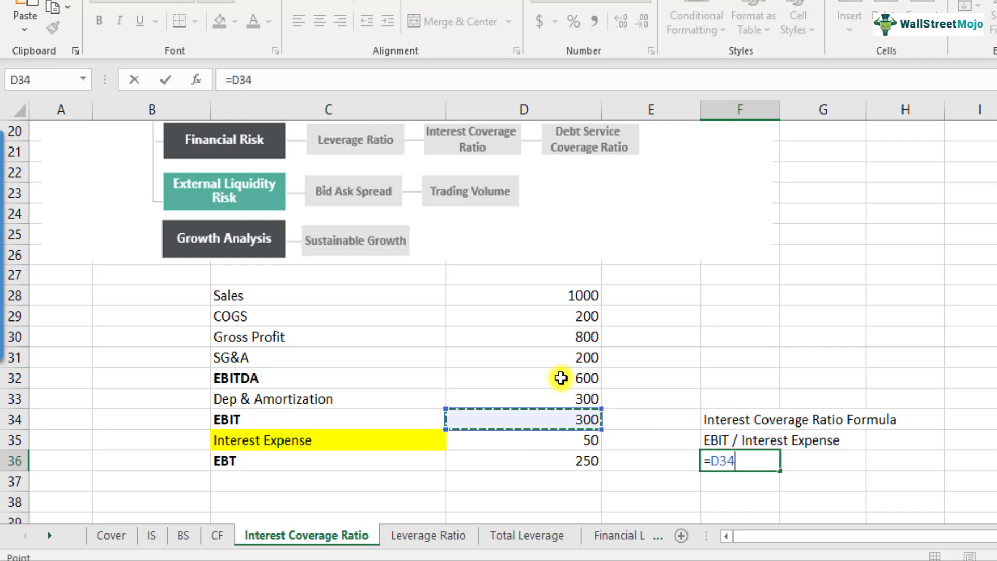
{"action": "type", "text": "/"}
{"action": "key", "text": "Up"}
{"action": "key", "text": "Left"}
{"action": "key", "text": "Left"}
{"action": "key", "text": "Return"}
{"action": "key", "text": "Up"}
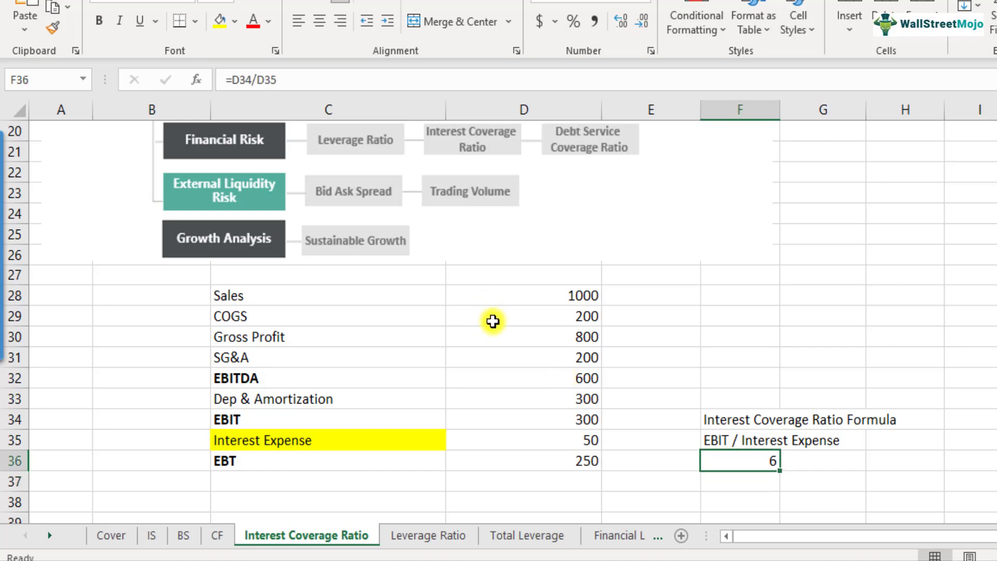
{"action": "key", "text": "F2"}
{"action": "key", "text": "Escape"}
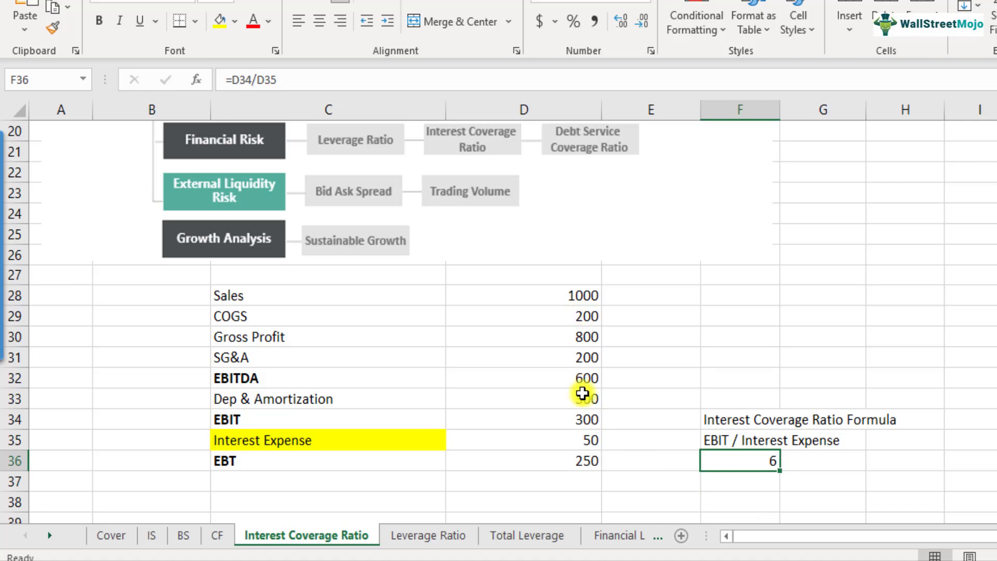
Step: Change COGS in D29 to 450 and review the updated EBIT, interest expense and coverage ratio
{"action": "left_click", "coordinate": [574, 292]}
{"action": "left_click_drag", "start_coordinate": [573, 292], "coordinate": [581, 460]}
{"action": "left_click", "coordinate": [575, 317]}
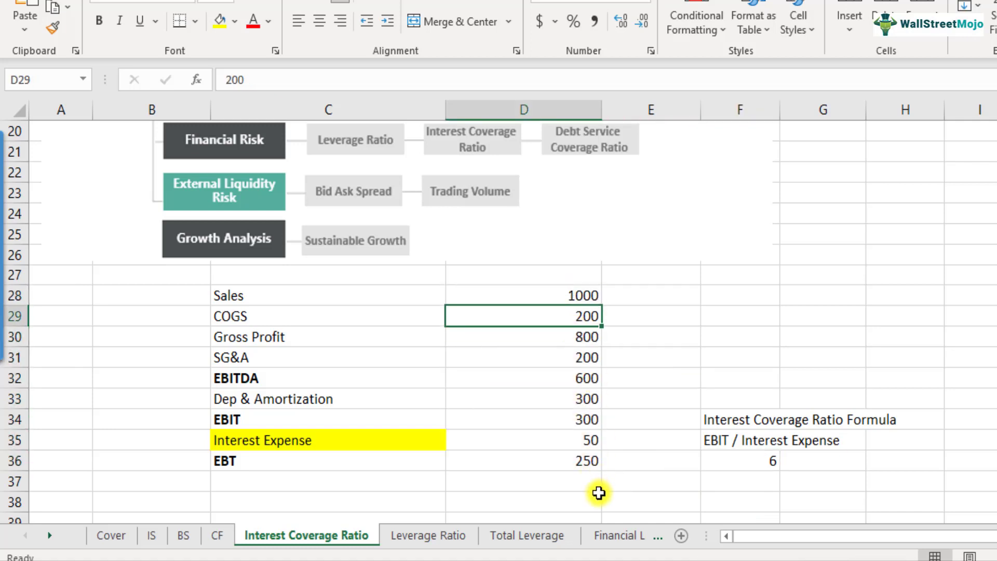
{"action": "type", "text": "450"}
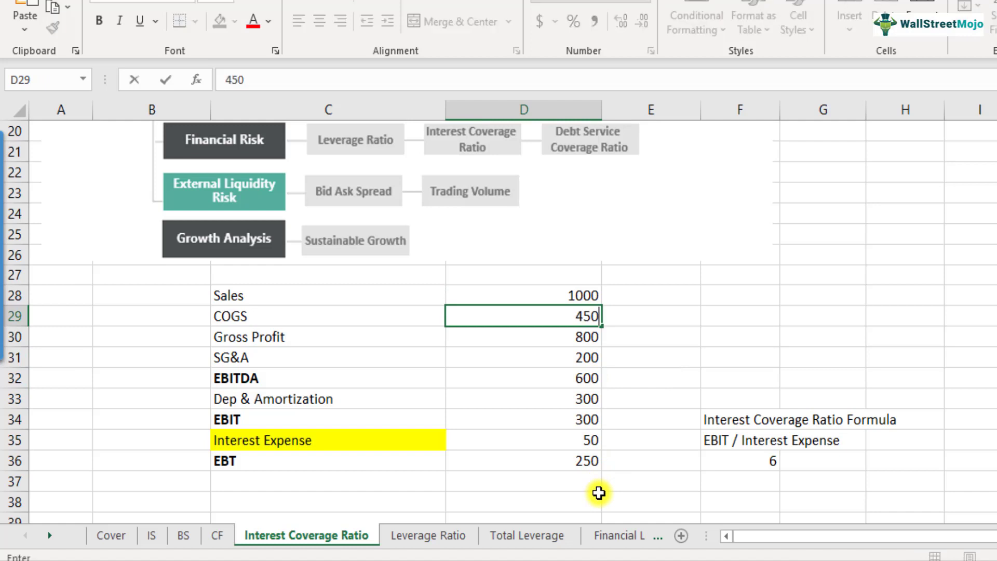
{"action": "key", "text": "Return"}
{"action": "left_click", "coordinate": [589, 316]}
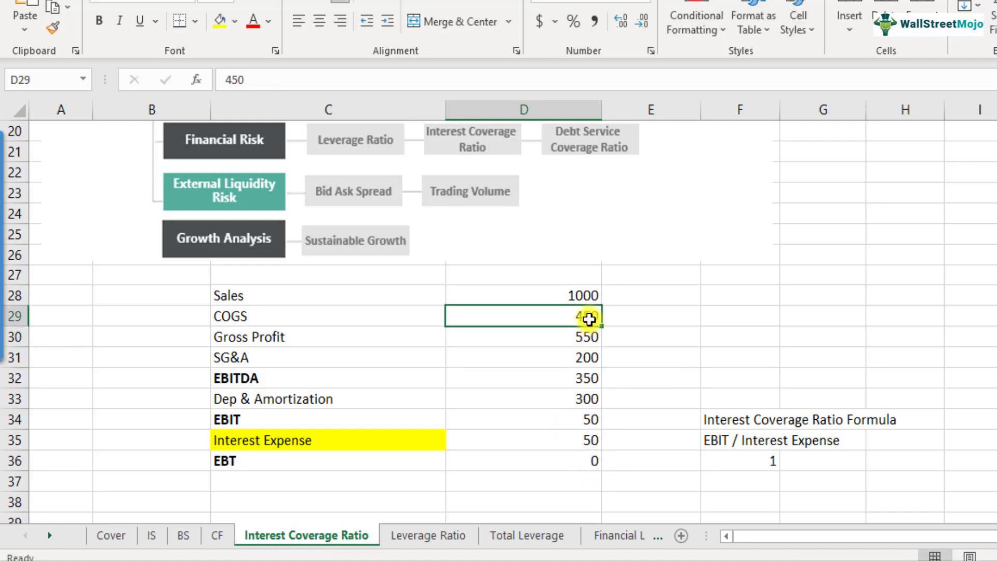
{"action": "left_click", "coordinate": [573, 422]}
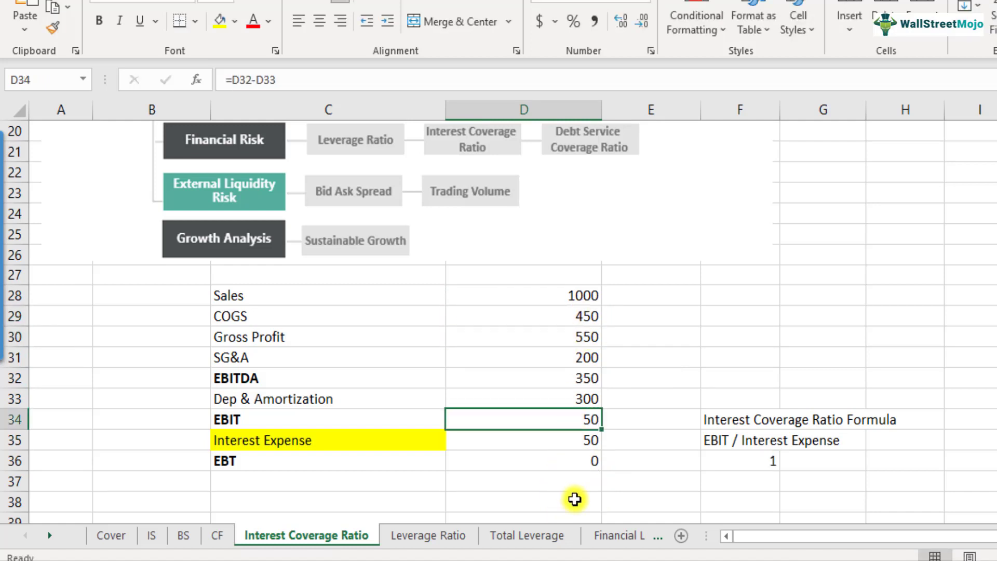
{"action": "left_click", "coordinate": [575, 441]}
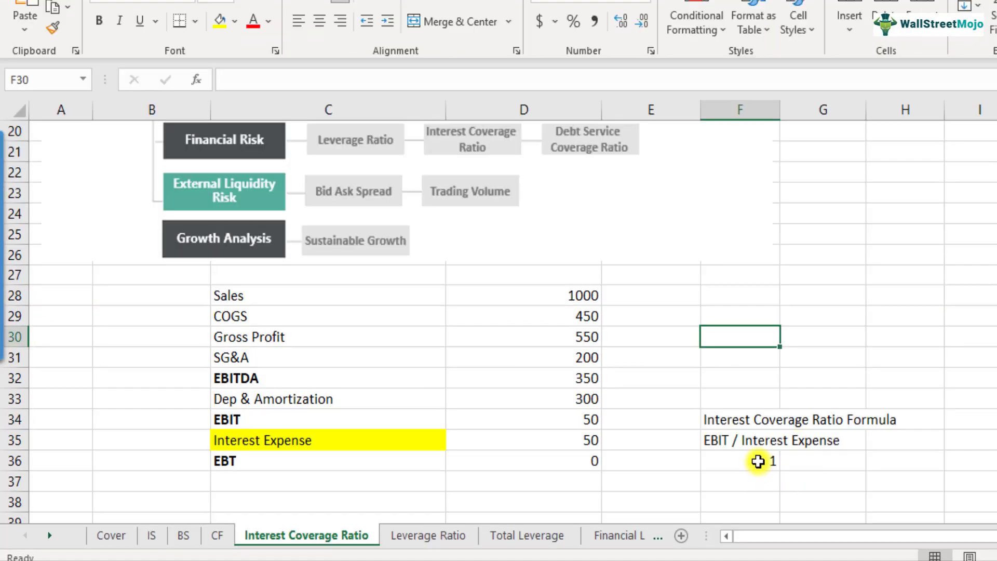
{"action": "left_click", "coordinate": [758, 461]}
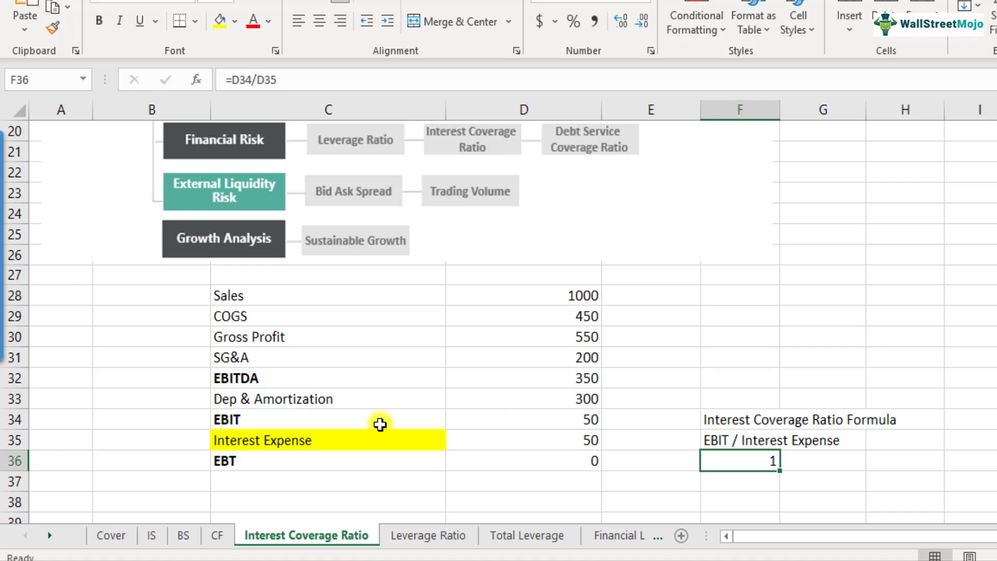
Step: Set COGS to 600 so EBIT becomes -100 and the ratio -2
{"action": "left_click", "coordinate": [587, 314]}
{"action": "type", "text": "6"}
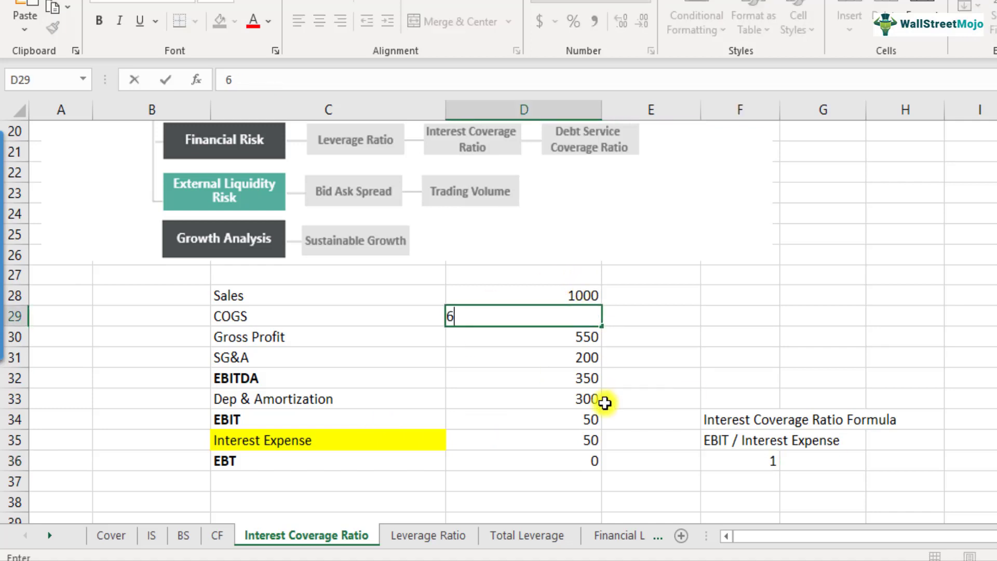
{"action": "type", "text": "00"}
{"action": "key", "text": "Return"}
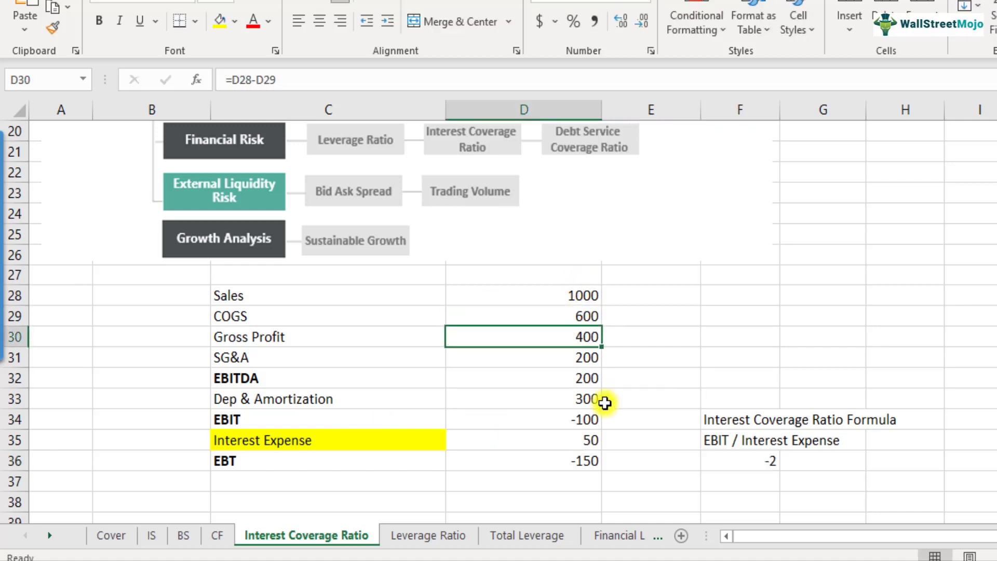
{"action": "left_click", "coordinate": [580, 446]}
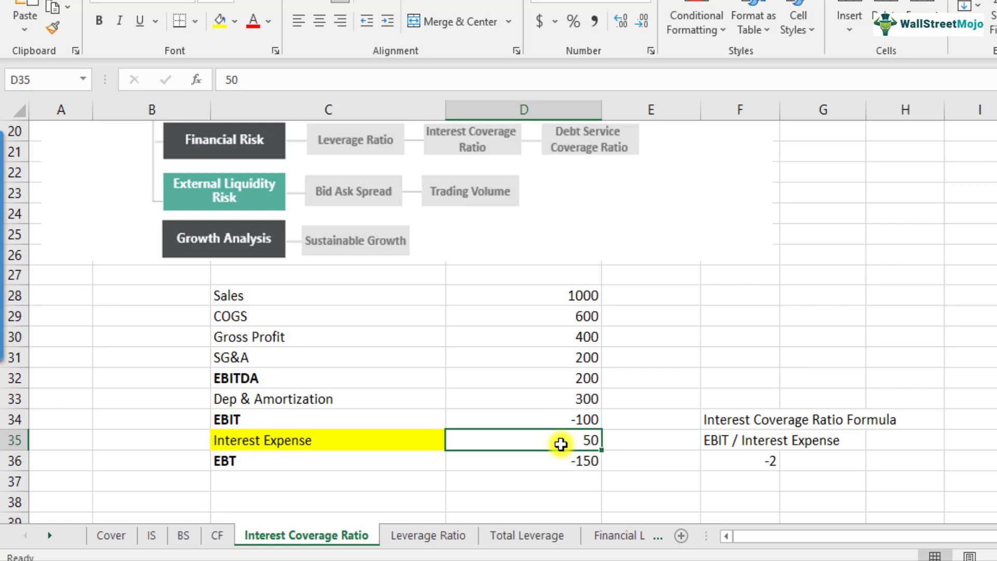
Step: Make the 'EBIT / Interest Expense' label in F35 bold
{"action": "key", "text": "Right"}
{"action": "key", "text": "Right"}
{"action": "key", "text": "ctrl+b"}
{"action": "key", "text": "Up"}
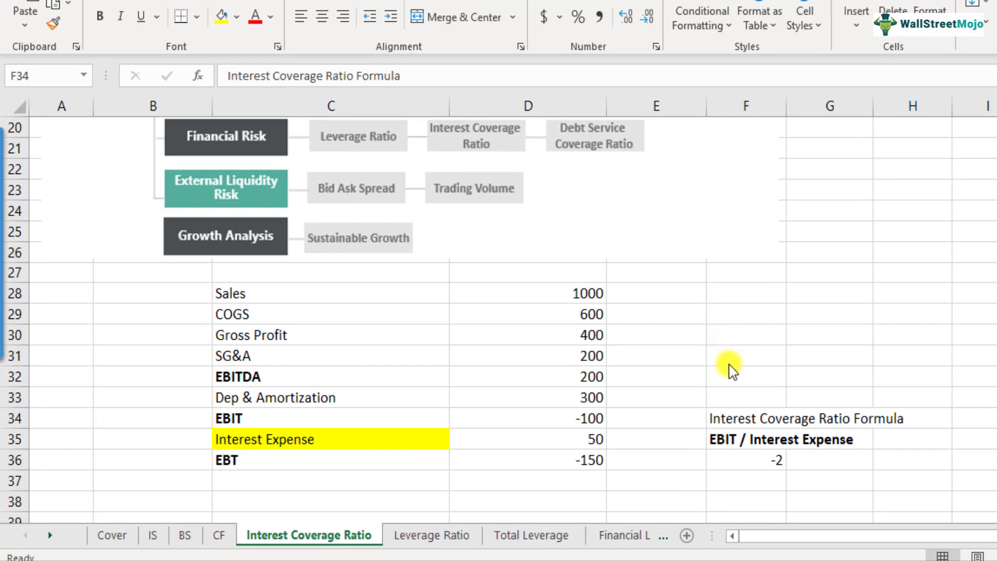
{"action": "left_click", "coordinate": [731, 422]}
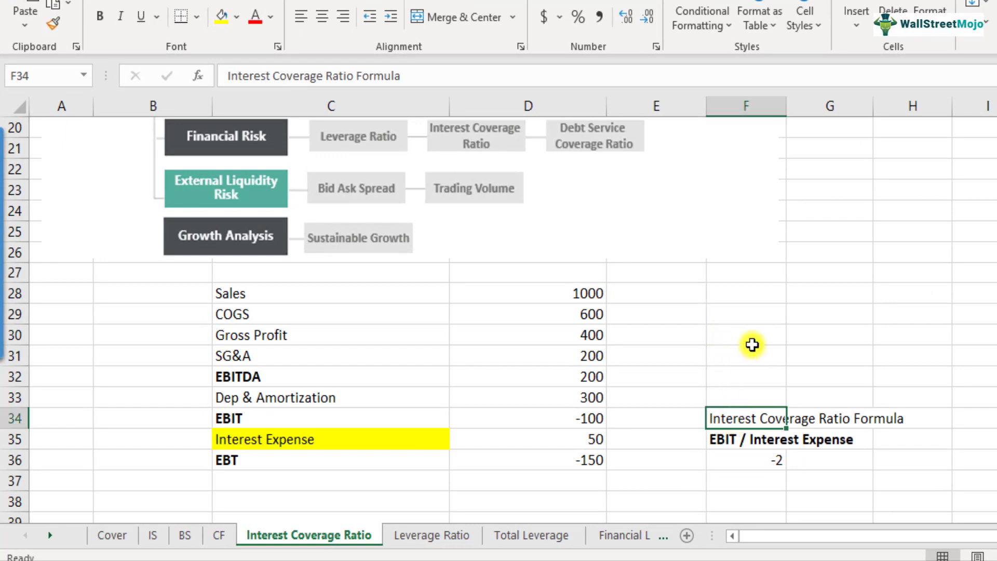
{"action": "left_click", "coordinate": [725, 440]}
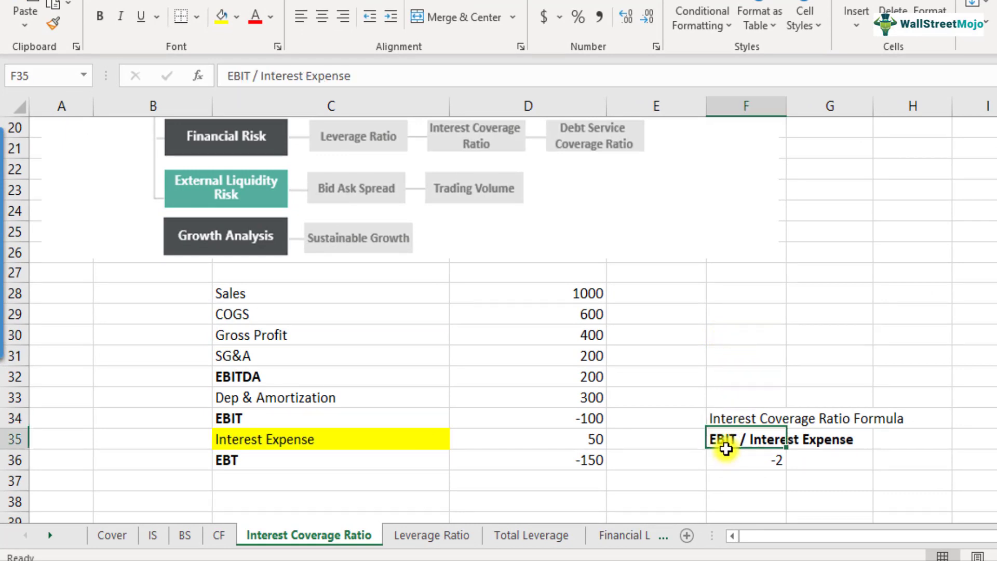
Step: Add a bold 'EBITDA/Interest Expense' label in F30
{"action": "left_click", "coordinate": [738, 339]}
{"action": "type", "text": "EBITDA"}
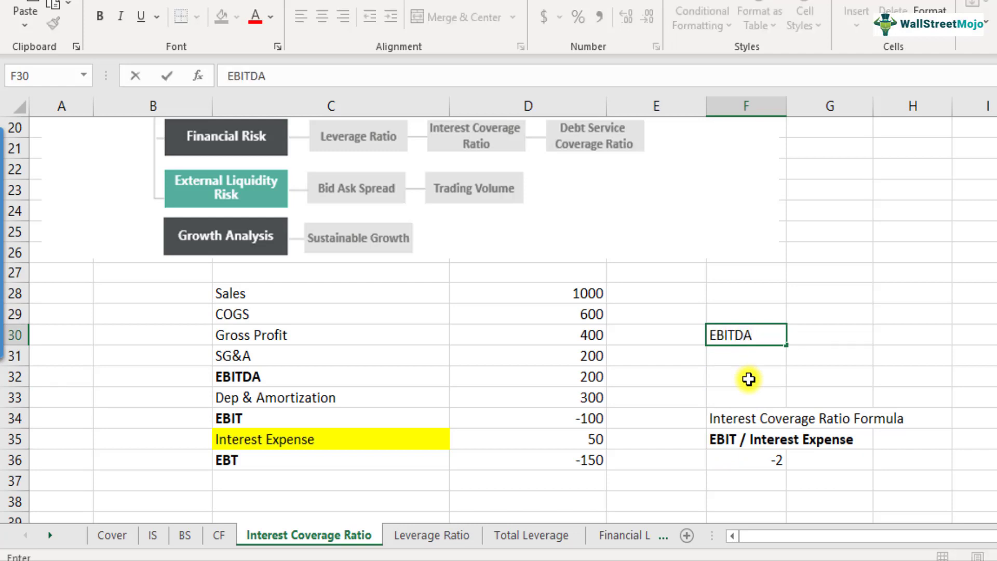
{"action": "type", "text": "/Interest Expense"}
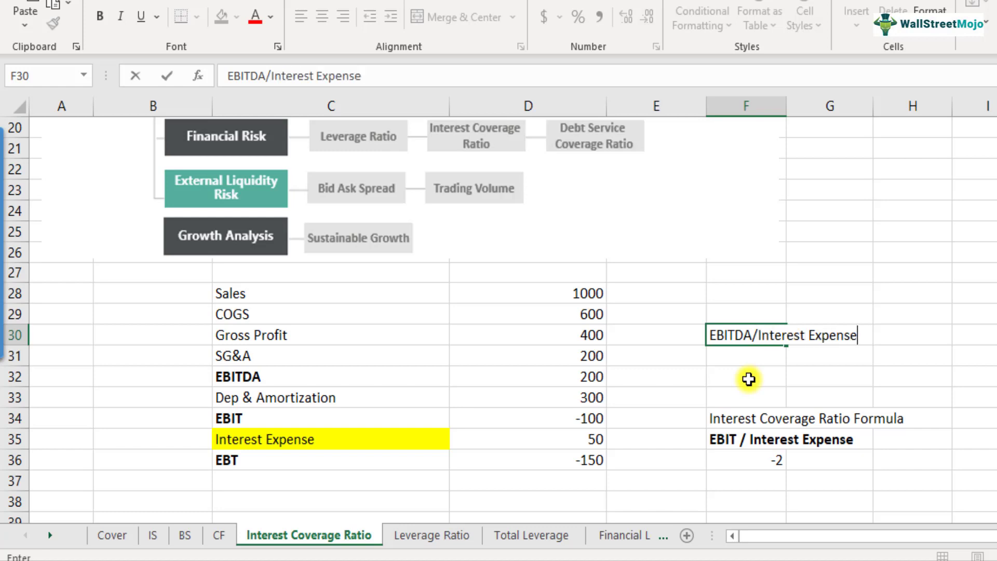
{"action": "key", "text": "Return"}
{"action": "key", "text": "Up"}
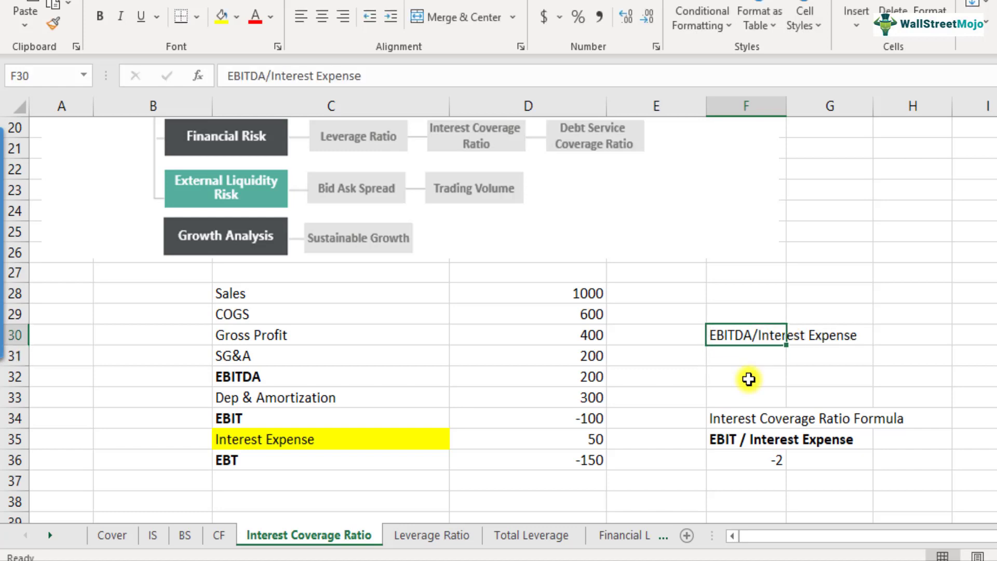
{"action": "key", "text": "ctrl+b"}
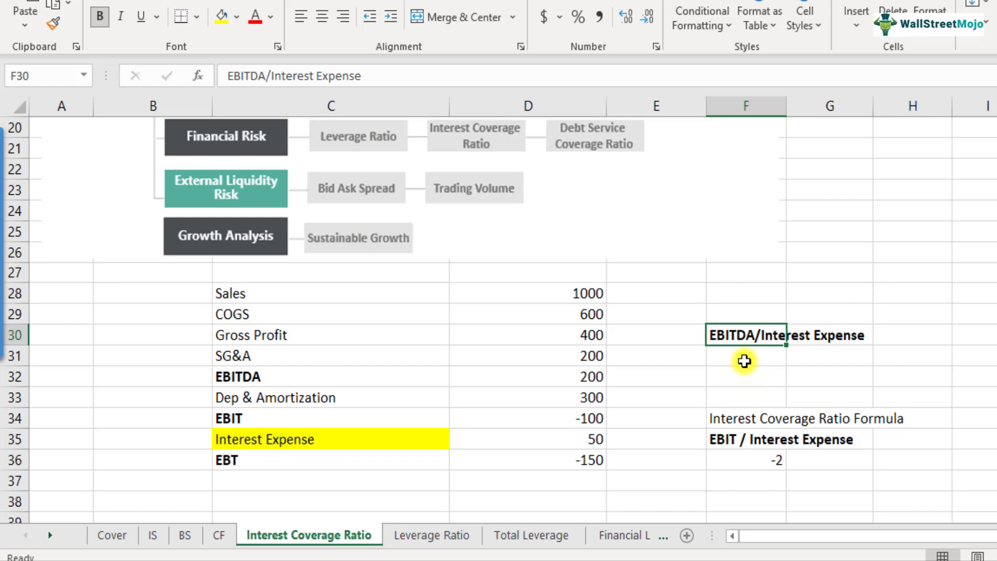
{"action": "key", "text": "Return"}
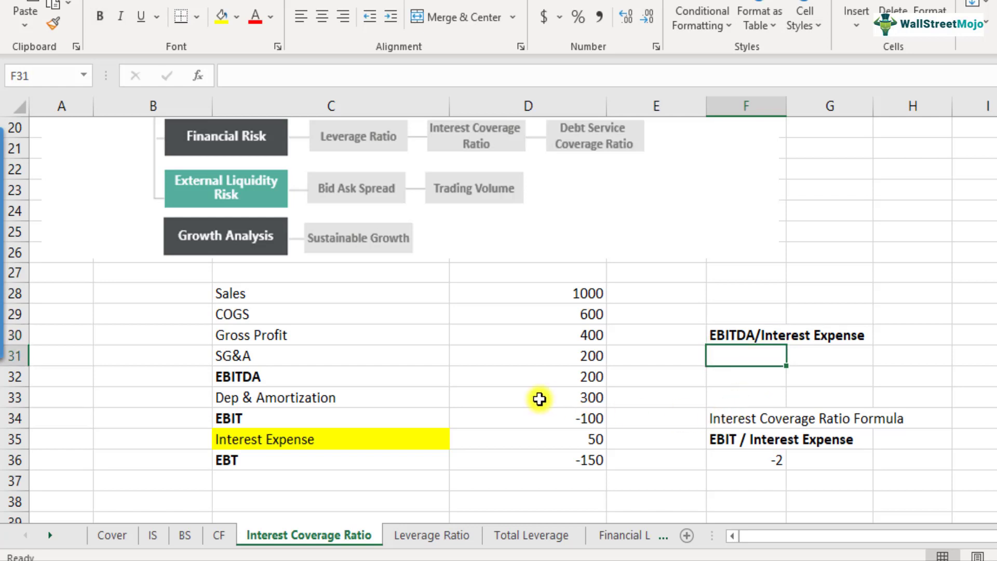
Step: Add a 'non cash expense' note in B33 beside Dep & Amortization
{"action": "left_click", "coordinate": [268, 423]}
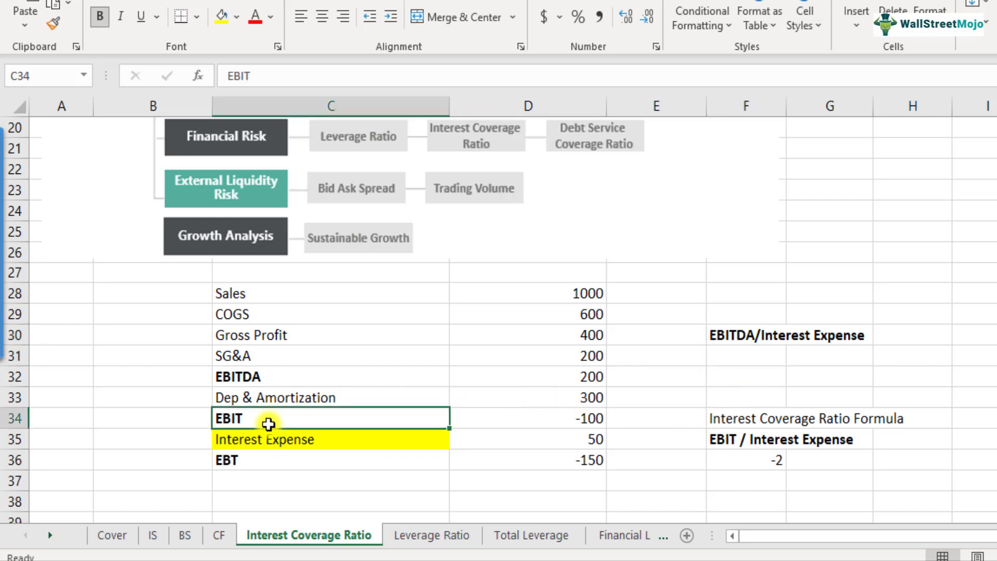
{"action": "left_click", "coordinate": [277, 398]}
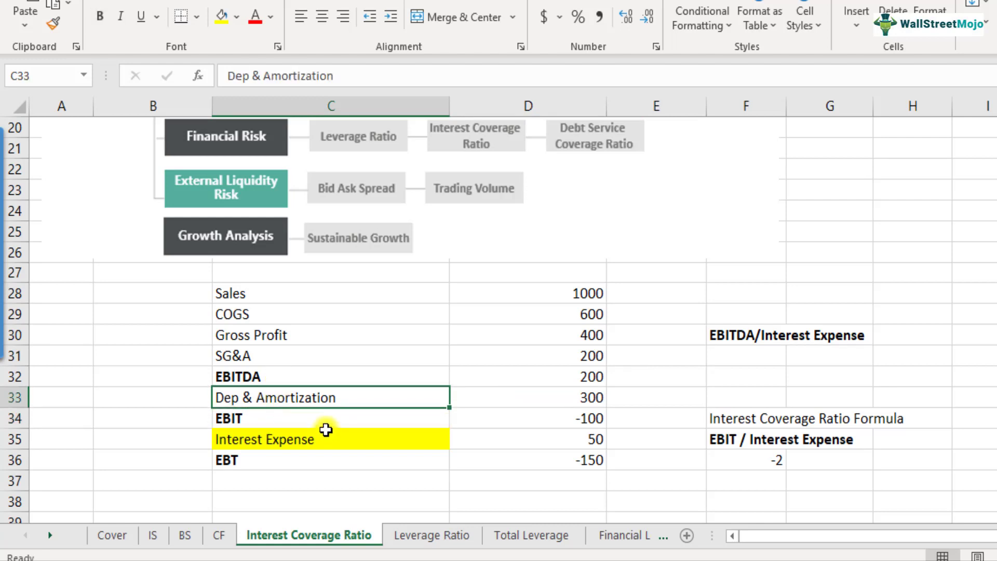
{"action": "left_click", "coordinate": [327, 420]}
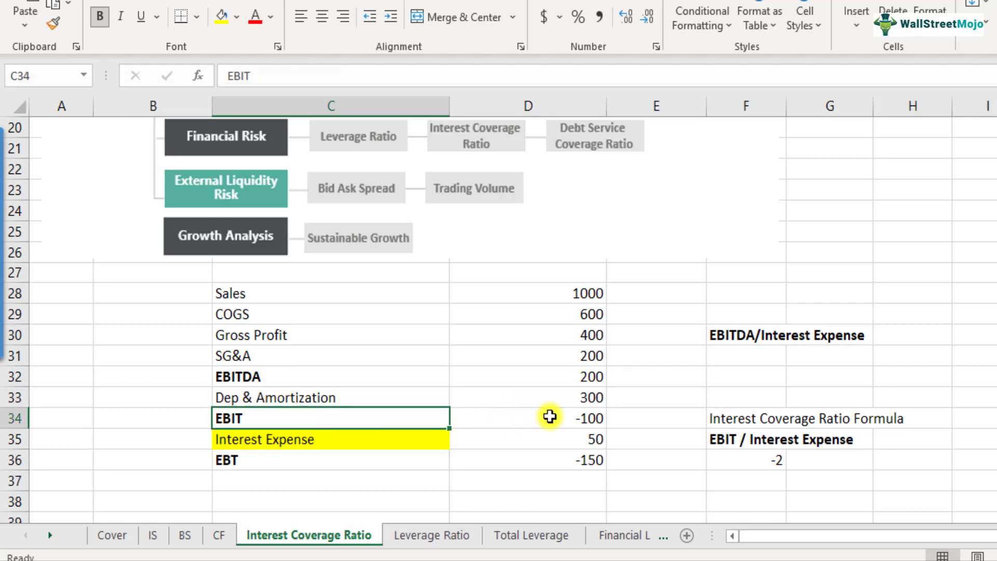
{"action": "left_click", "coordinate": [566, 420]}
{"action": "left_click", "coordinate": [147, 397]}
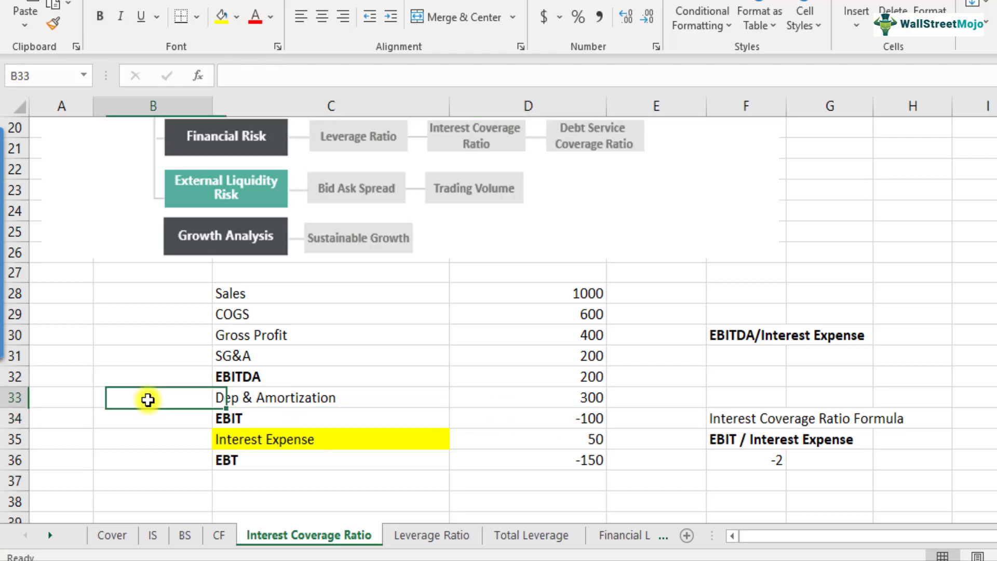
{"action": "type", "text": "non cash expense"}
{"action": "key", "text": "Return"}
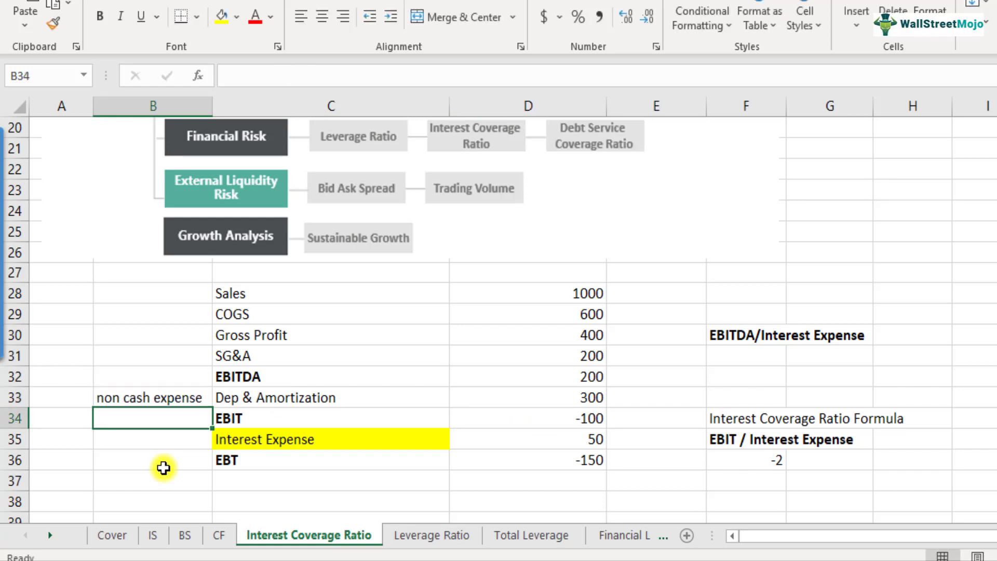
{"action": "key", "text": "Up"}
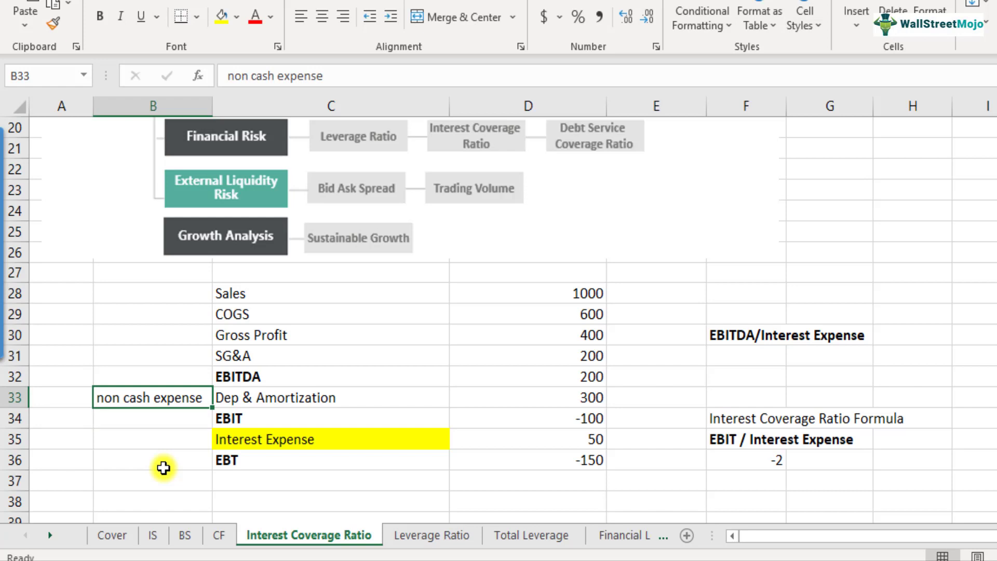
{"action": "key", "text": "Right"}
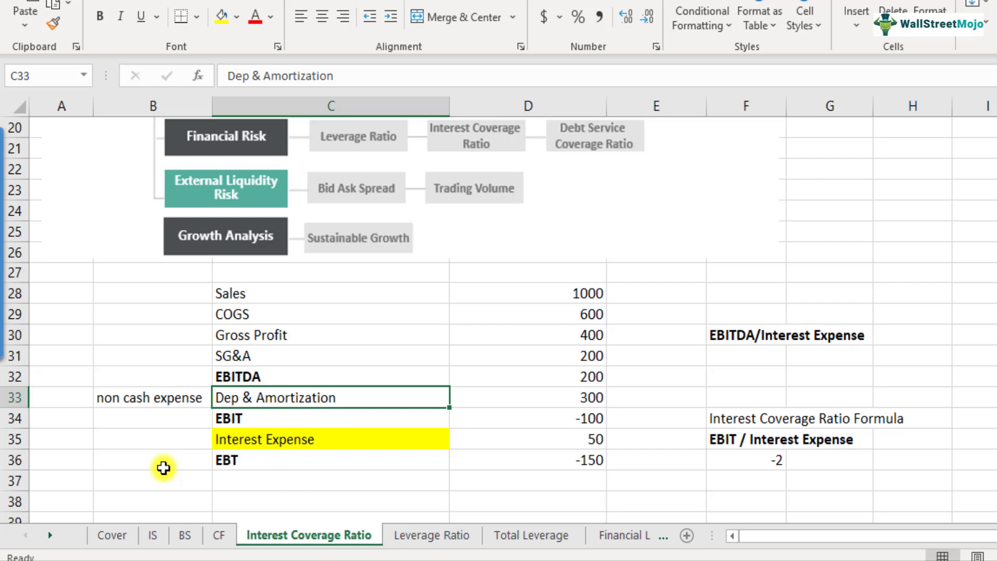
{"action": "key", "text": "Left"}
{"action": "key", "text": "ctrl+b"}
{"action": "key", "text": "ctrl+b"}
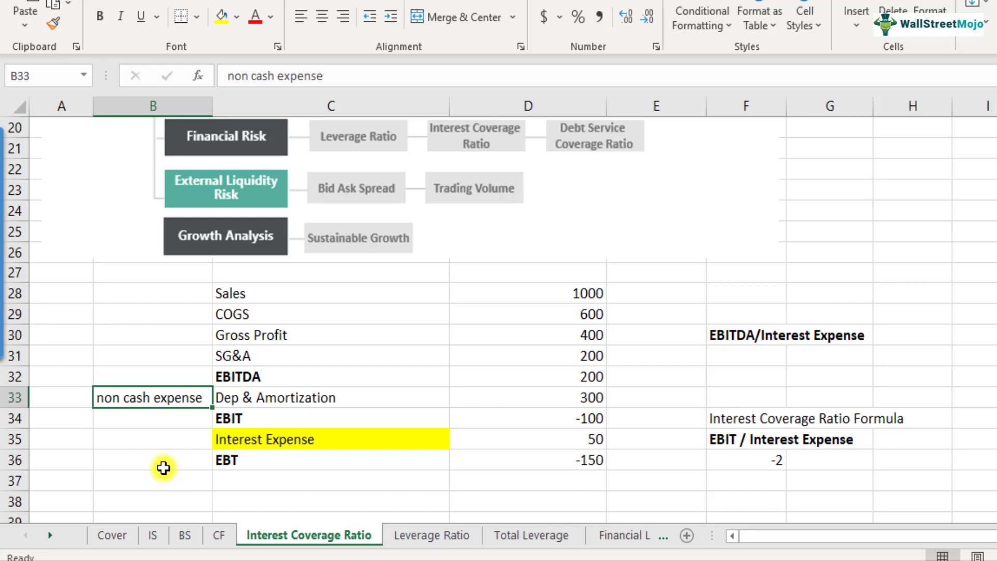
Step: Review the EBITDA formula, bold the -2 coverage result in F36, and begin a formula in F31
{"action": "key", "text": "Right"}
{"action": "key", "text": "Up"}
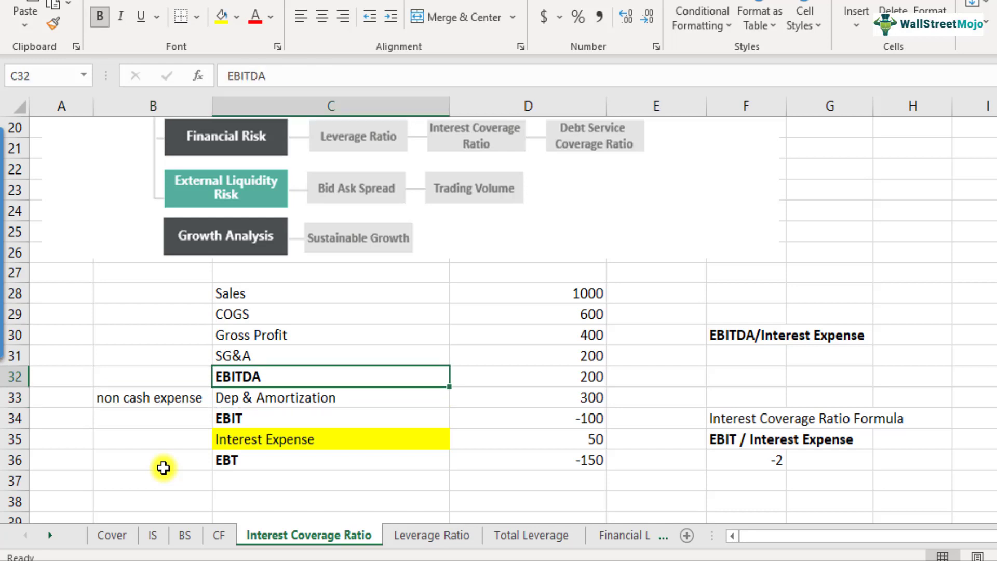
{"action": "key", "text": "shift+Right"}
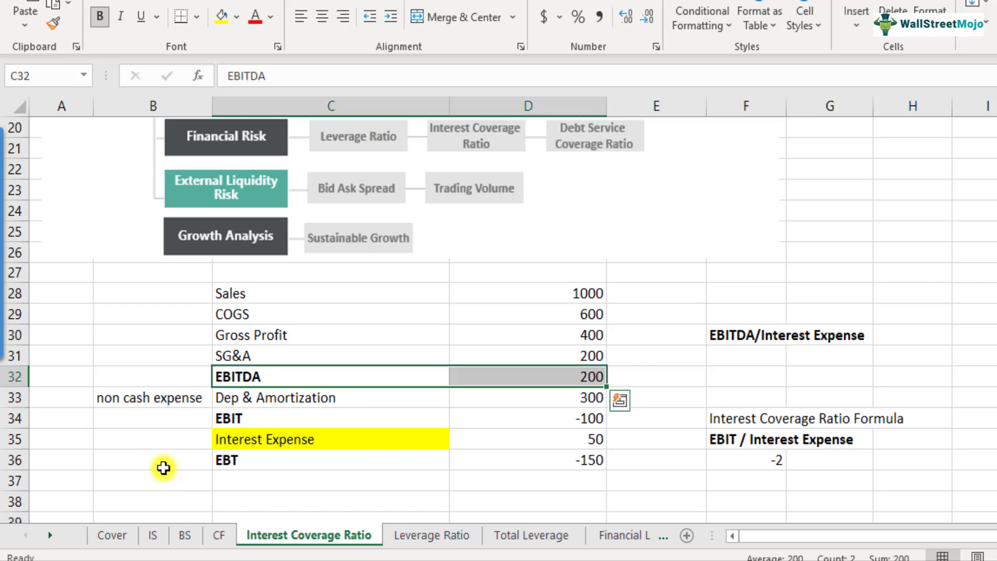
{"action": "key", "text": "Right"}
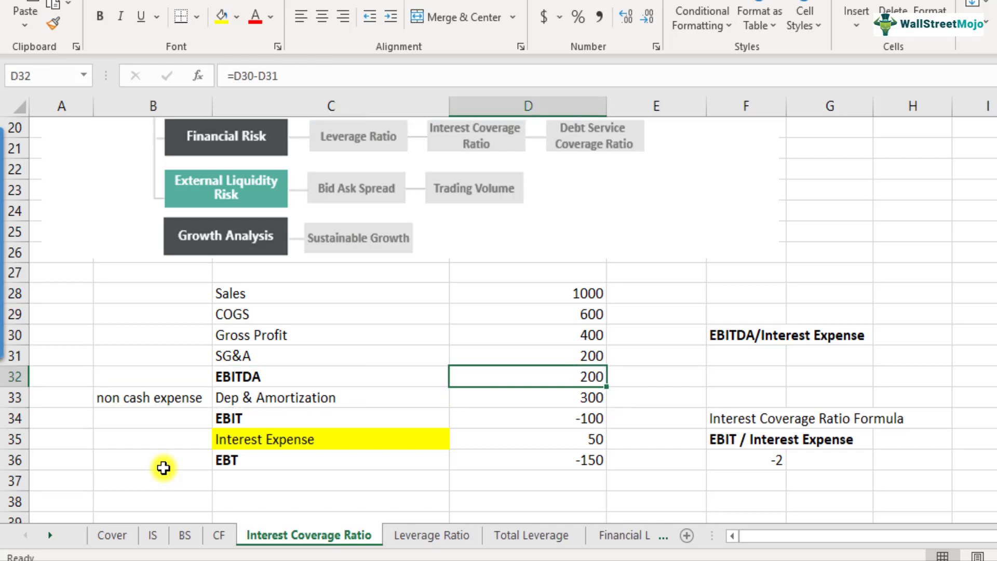
{"action": "key", "text": "Left"}
{"action": "key", "text": "Left"}
{"action": "key", "text": "Right"}
{"action": "key", "text": "Right"}
{"action": "key", "text": "Right"}
{"action": "key", "text": "Right"}
{"action": "key", "text": "Down"}
{"action": "key", "text": "Down"}
{"action": "key", "text": "Down"}
{"action": "key", "text": "Down"}
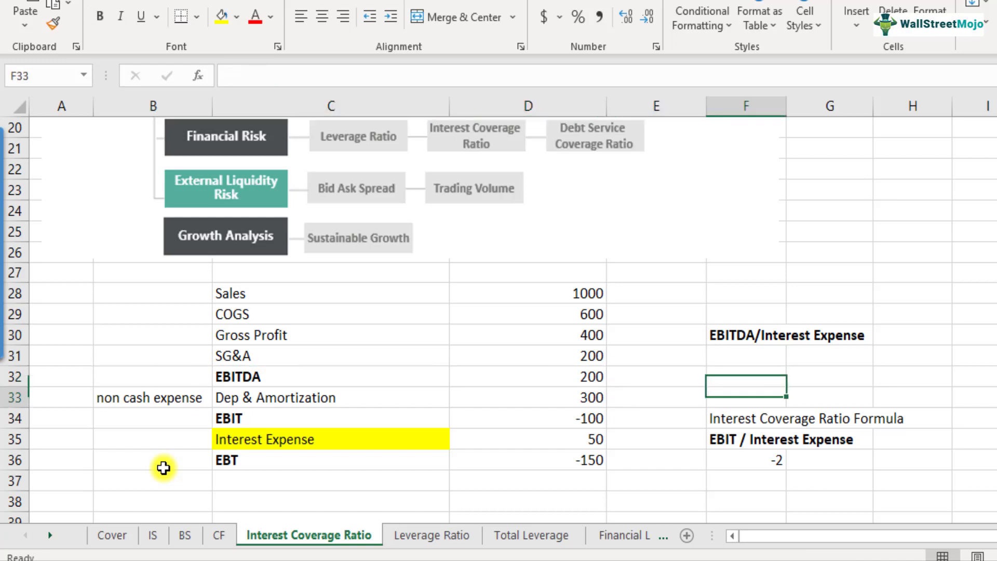
{"action": "key", "text": "ctrl+b"}
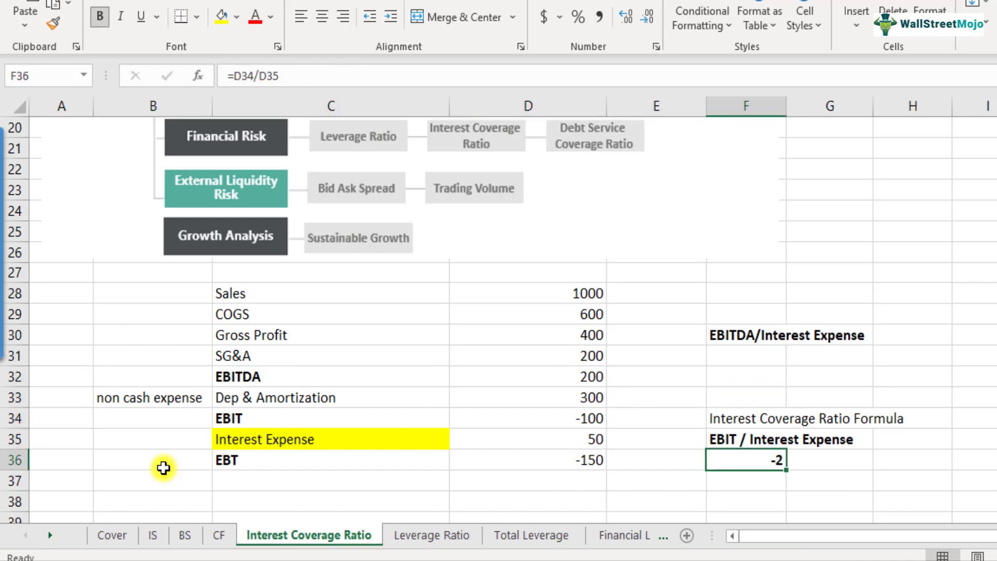
{"action": "key", "text": "Up"}
{"action": "key", "text": "Up"}
{"action": "key", "text": "Up"}
{"action": "key", "text": "Up"}
{"action": "key", "text": "Up"}
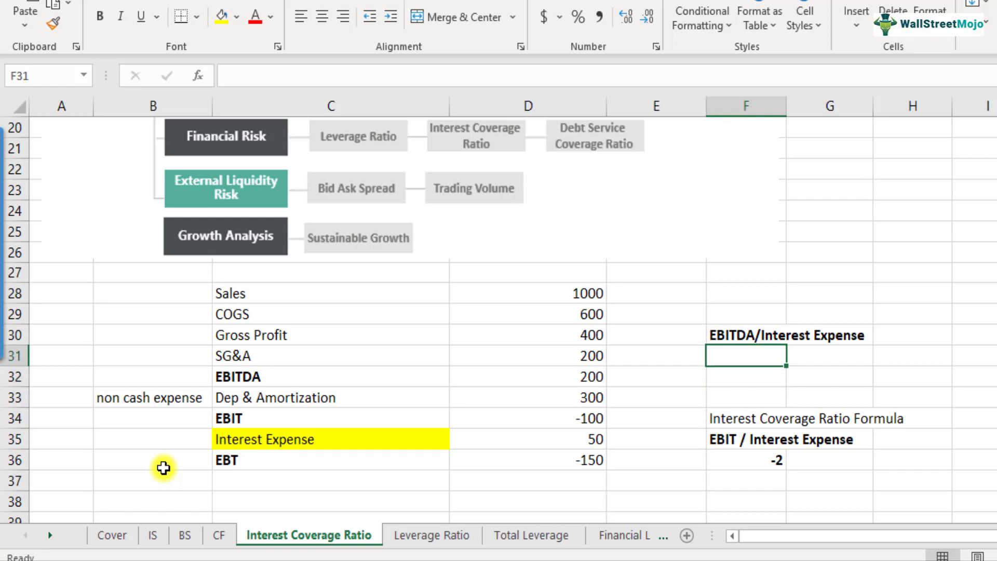
{"action": "type", "text": "="}
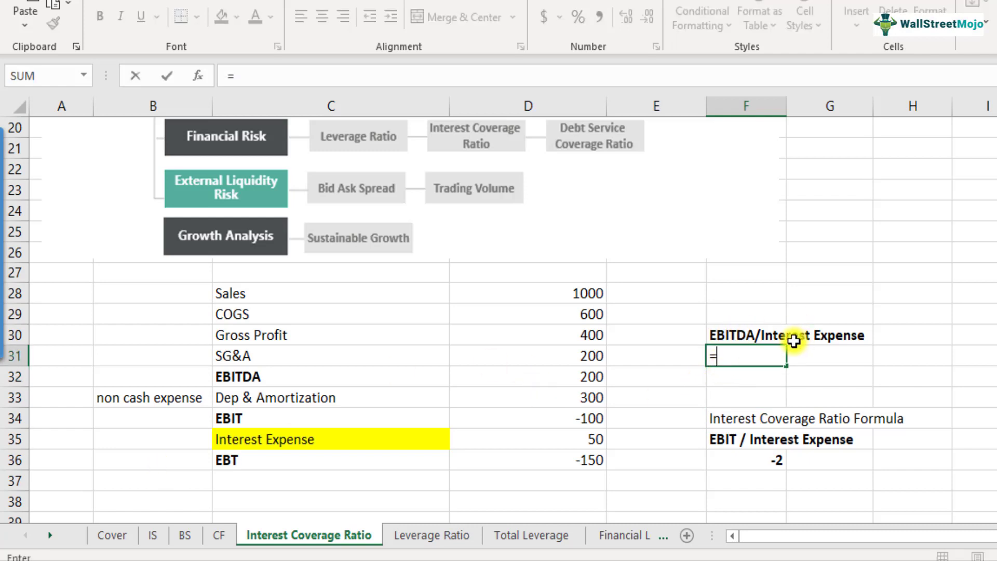
Step: Enter =D32/D35 in F31 to get 4, and make it bold with a yellow fill
{"action": "left_click", "coordinate": [576, 376]}
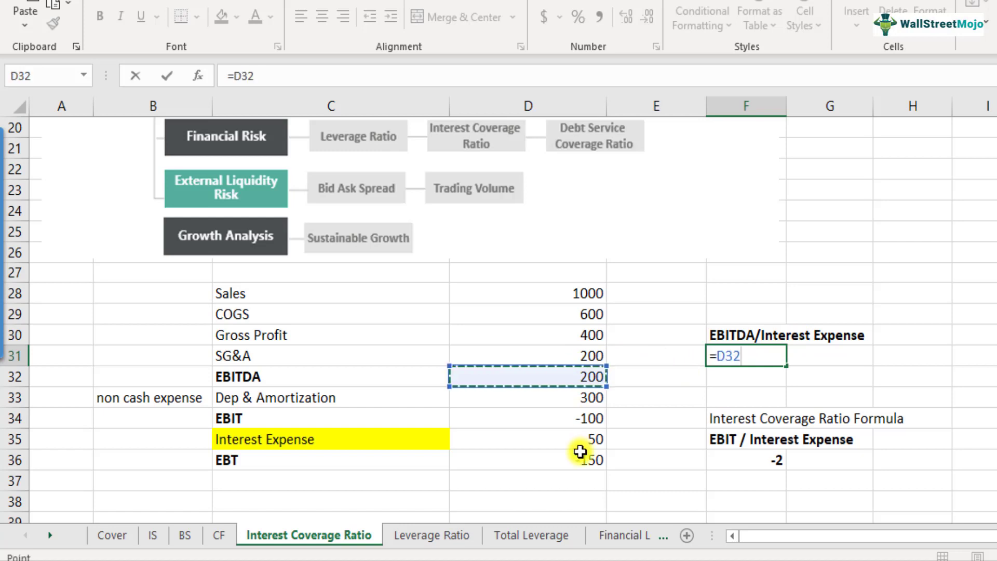
{"action": "type", "text": "/"}
{"action": "left_click", "coordinate": [580, 437]}
{"action": "key", "text": "Return"}
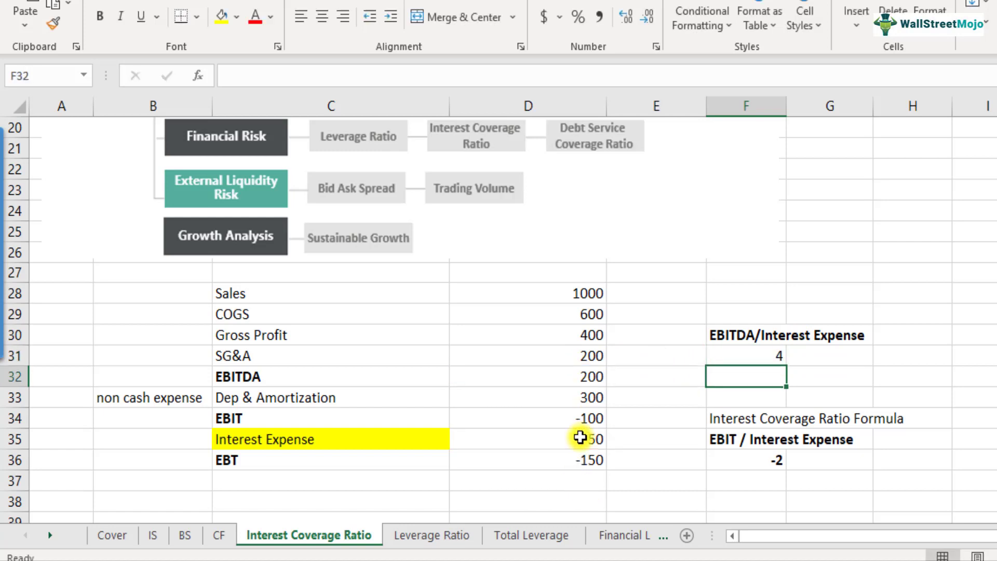
{"action": "key", "text": "Up"}
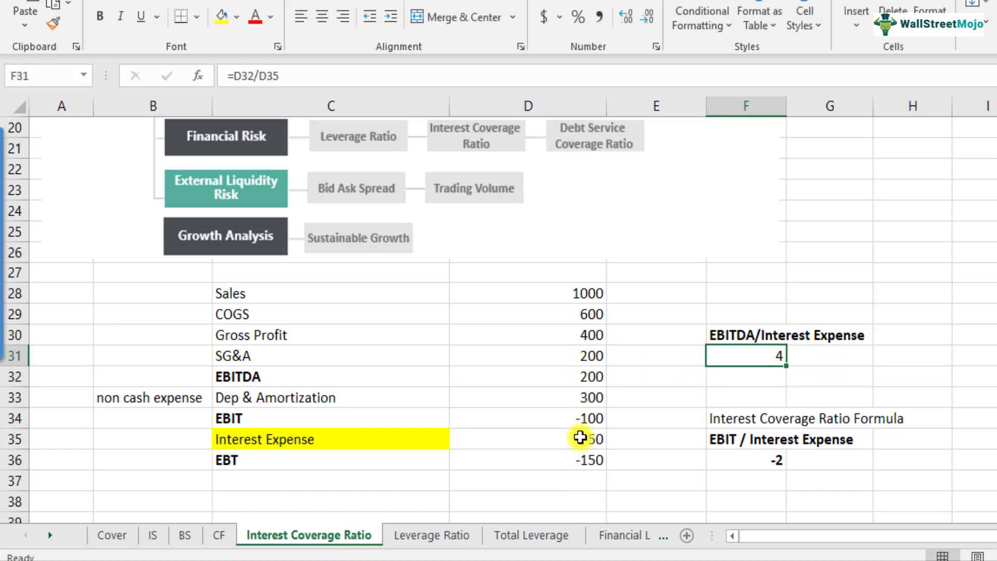
{"action": "key", "text": "ctrl+b"}
{"action": "left_click", "coordinate": [222, 17]}
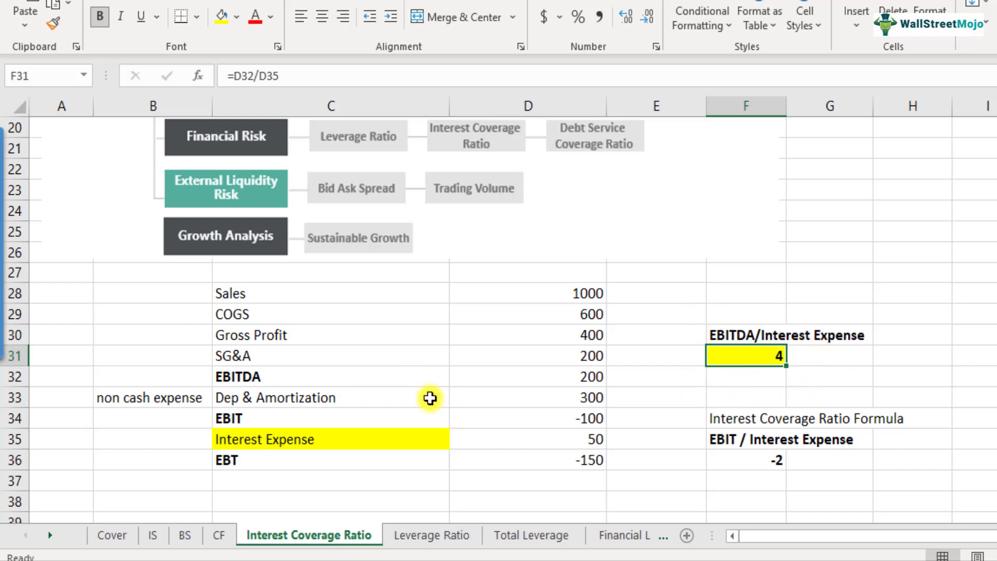
Step: Compare the EBITDA and EBIT rows against the EBIT / Interest Expense formula and EBITDA heading
{"action": "left_click", "coordinate": [255, 376]}
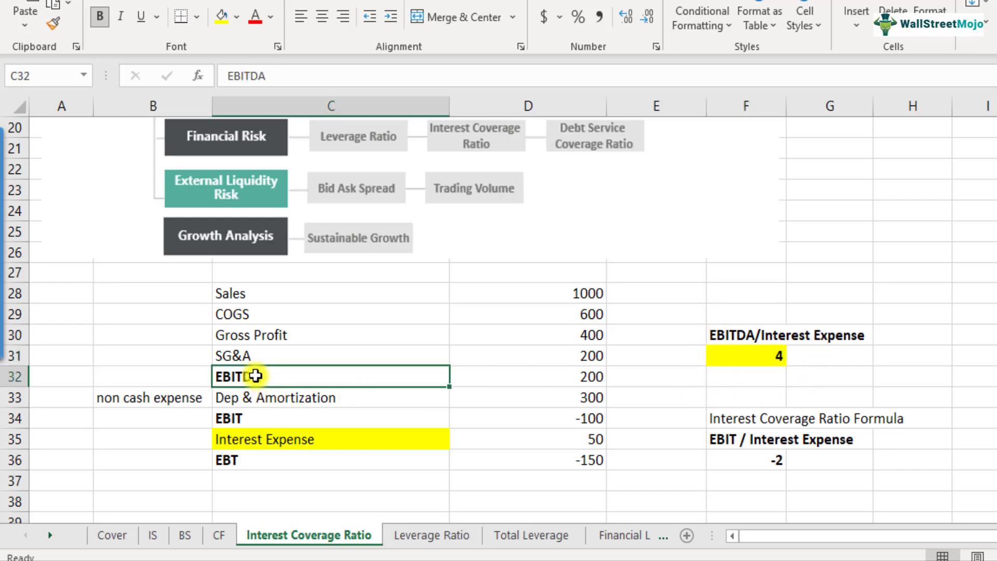
{"action": "left_click", "coordinate": [256, 422]}
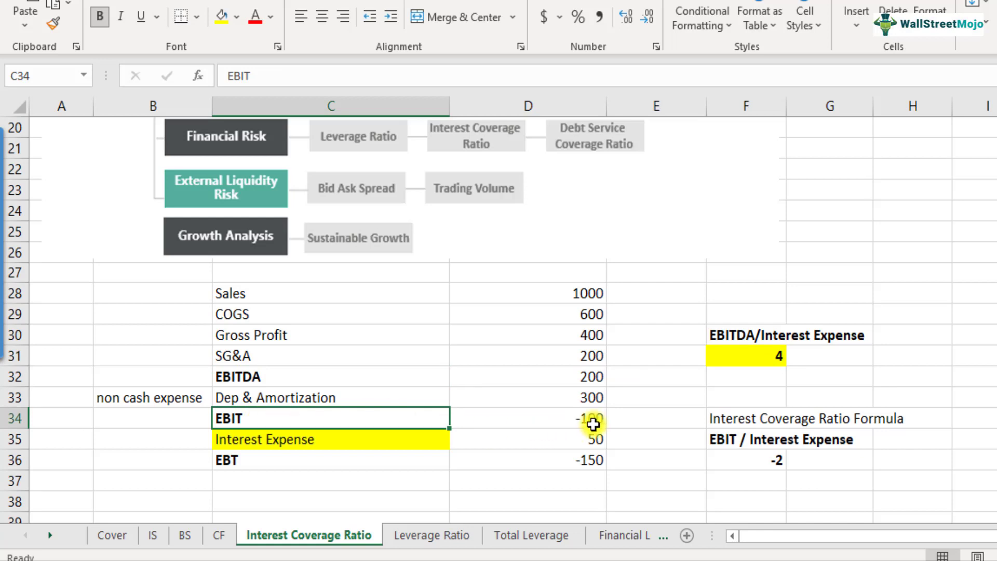
{"action": "left_click", "coordinate": [715, 442]}
{"action": "left_click", "coordinate": [721, 338]}
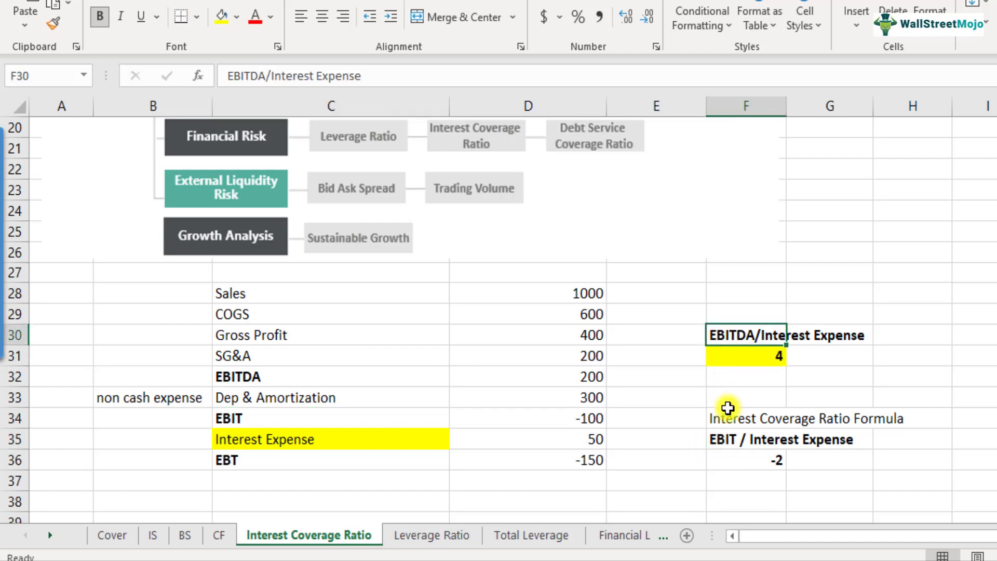
Step: Review the EBITDA coverage formula =D32/D35 alongside the Sales through EBT line items
{"action": "left_click", "coordinate": [736, 383]}
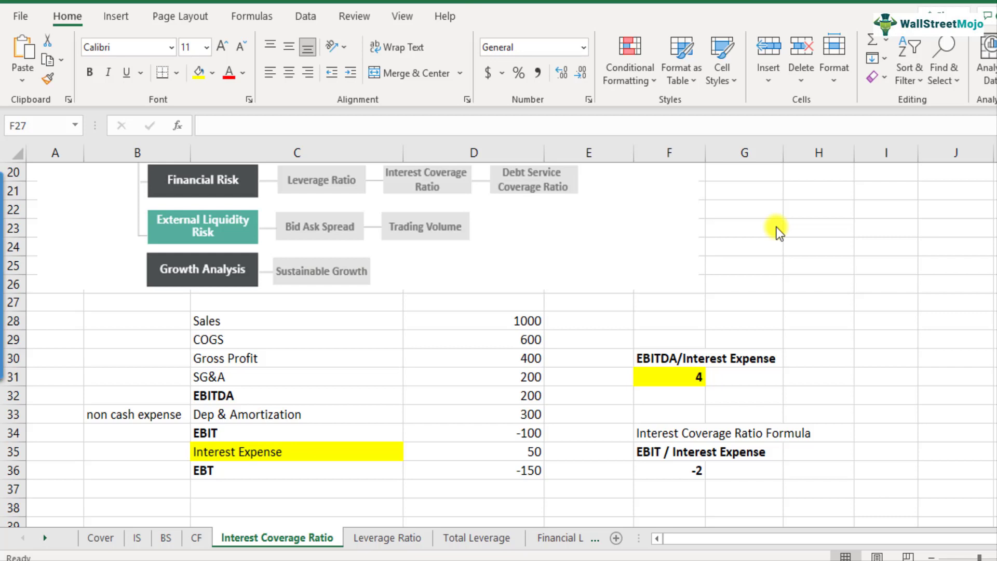
{"action": "left_click", "coordinate": [667, 375]}
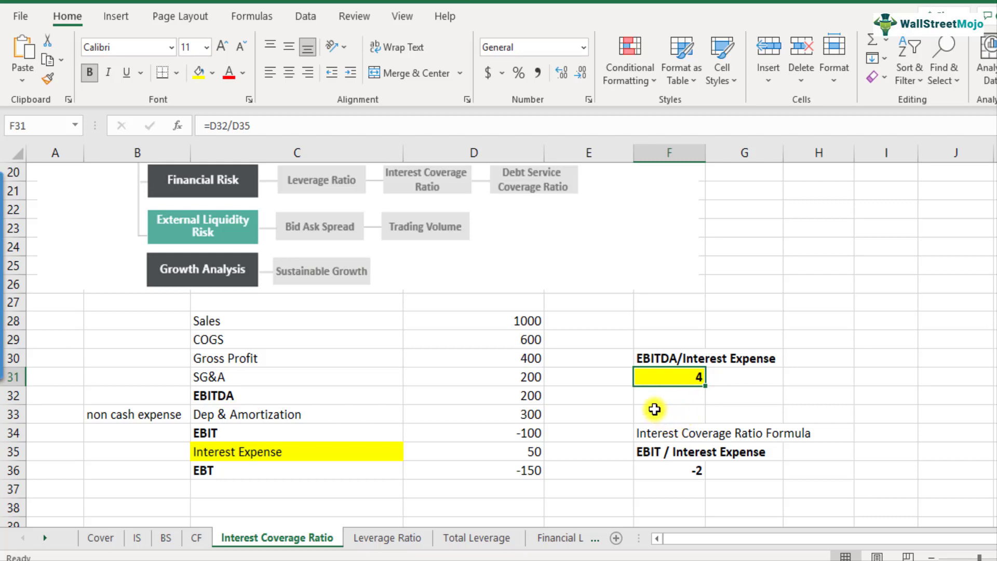
{"action": "left_click_drag", "start_coordinate": [281, 321], "coordinate": [371, 470]}
{"action": "left_click", "coordinate": [696, 378]}
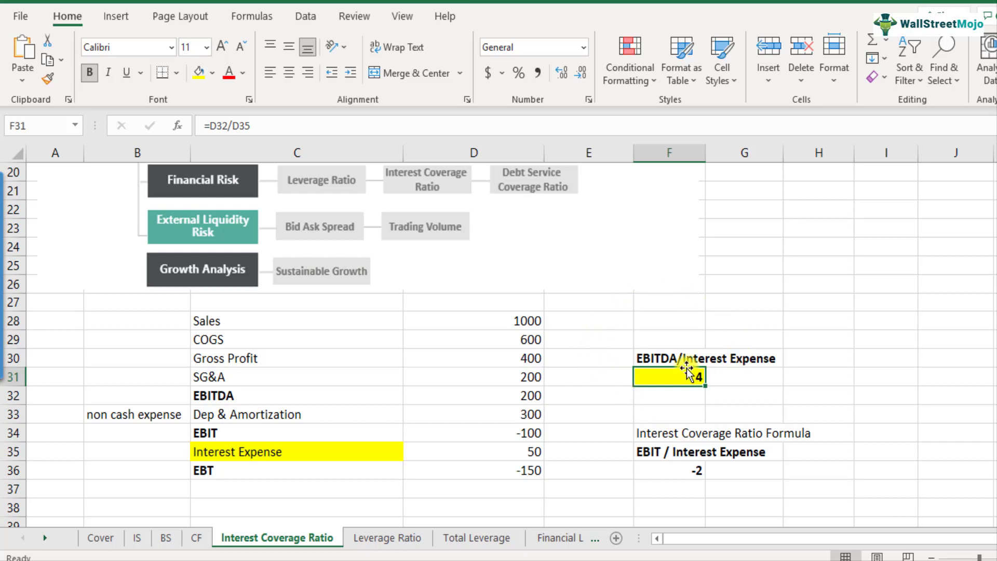
{"action": "left_click", "coordinate": [675, 358]}
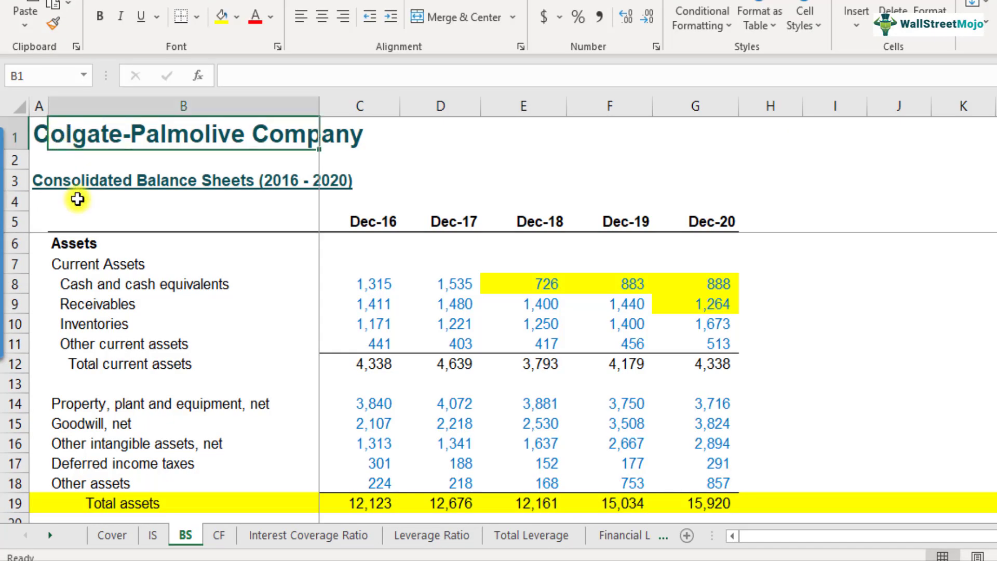
Step: Complete the B150 label as 'Interest coverage ratio (EBITDA / Interest Expense)'
{"action": "left_click", "coordinate": [67, 168]}
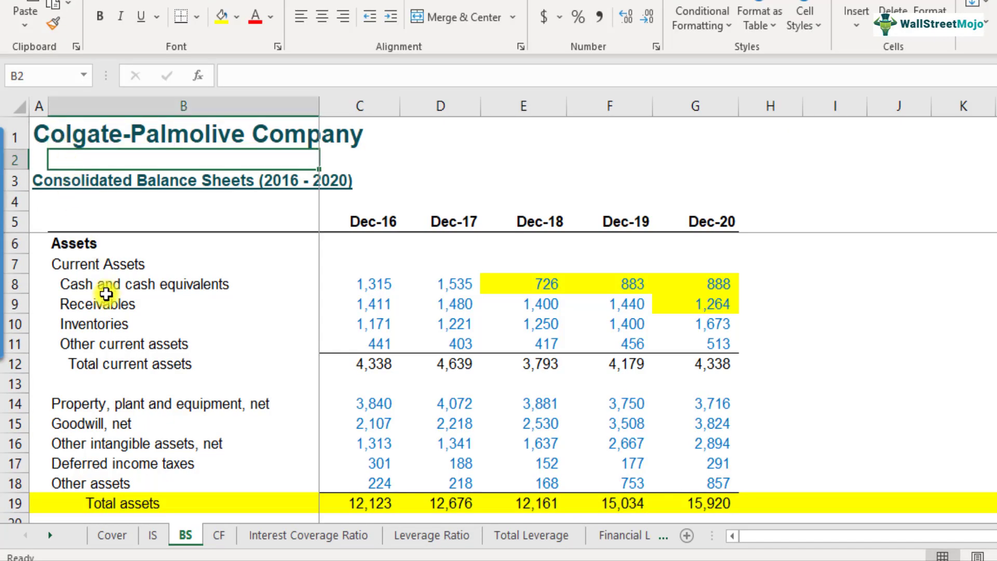
{"action": "scroll", "coordinate": [106, 294], "scroll_direction": "down", "scroll_amount": 20}
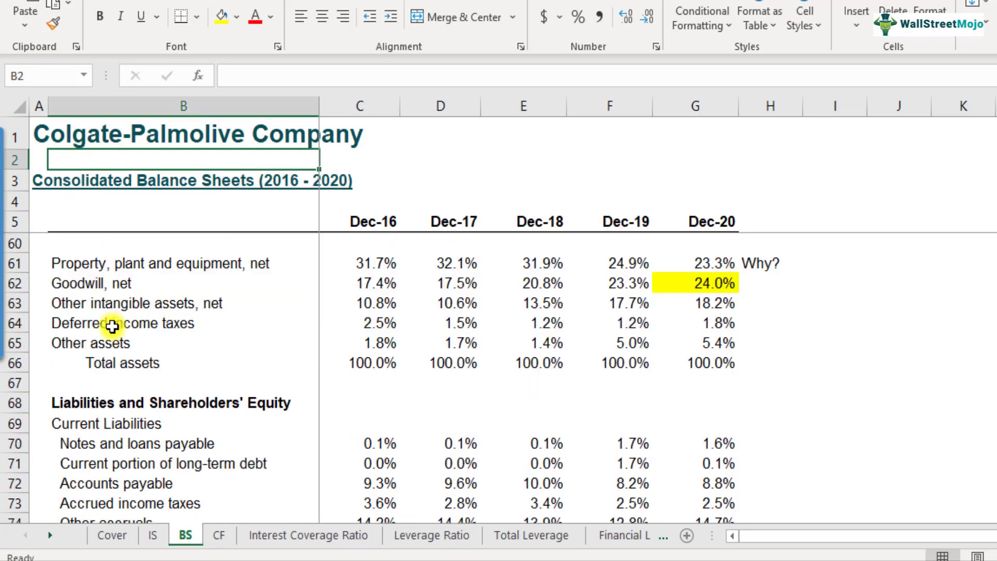
{"action": "scroll", "coordinate": [112, 328], "scroll_direction": "down", "scroll_amount": 18}
{"action": "left_click", "coordinate": [12, 307]}
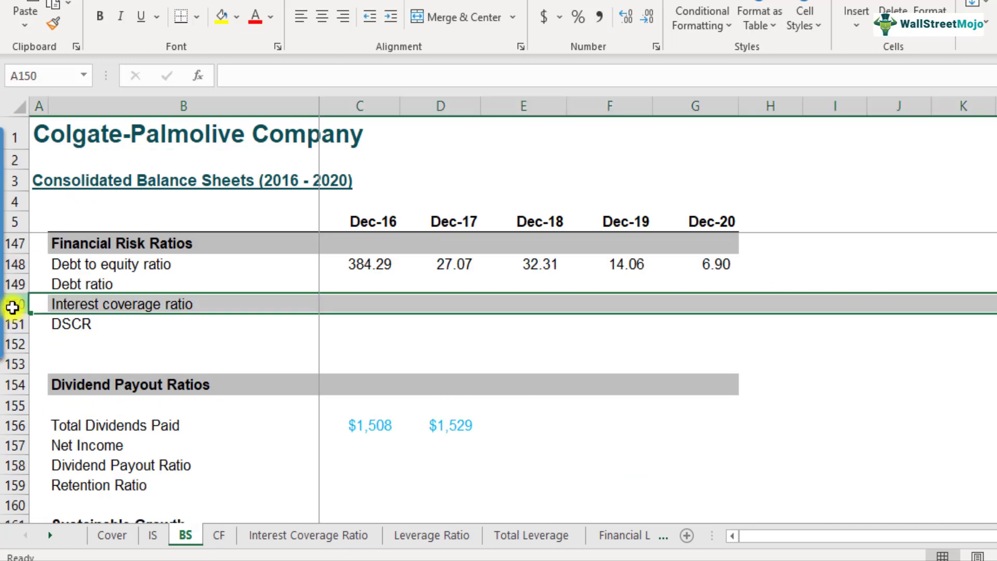
{"action": "left_click", "coordinate": [99, 305]}
{"action": "scroll", "coordinate": [286, 405], "scroll_direction": "up", "scroll_amount": 1}
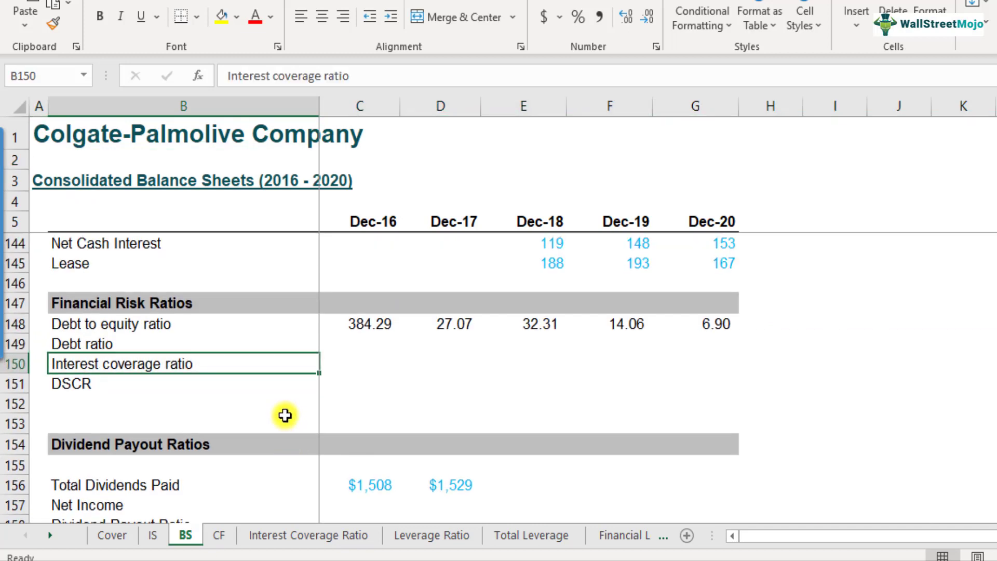
{"action": "scroll", "coordinate": [284, 415], "scroll_direction": "up", "scroll_amount": 1}
{"action": "double_click", "coordinate": [283, 427]}
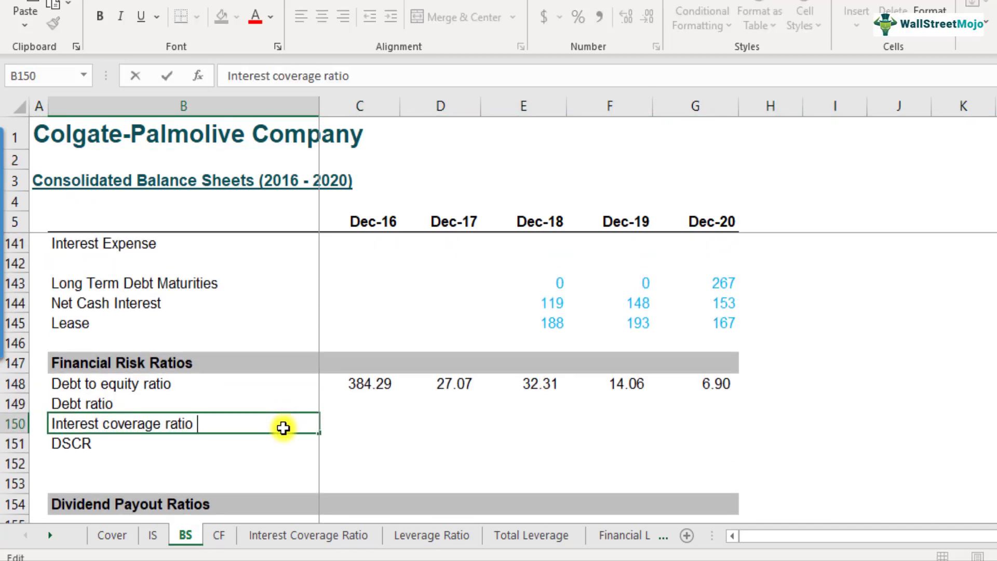
{"action": "type", "text": "(EBITDA /"}
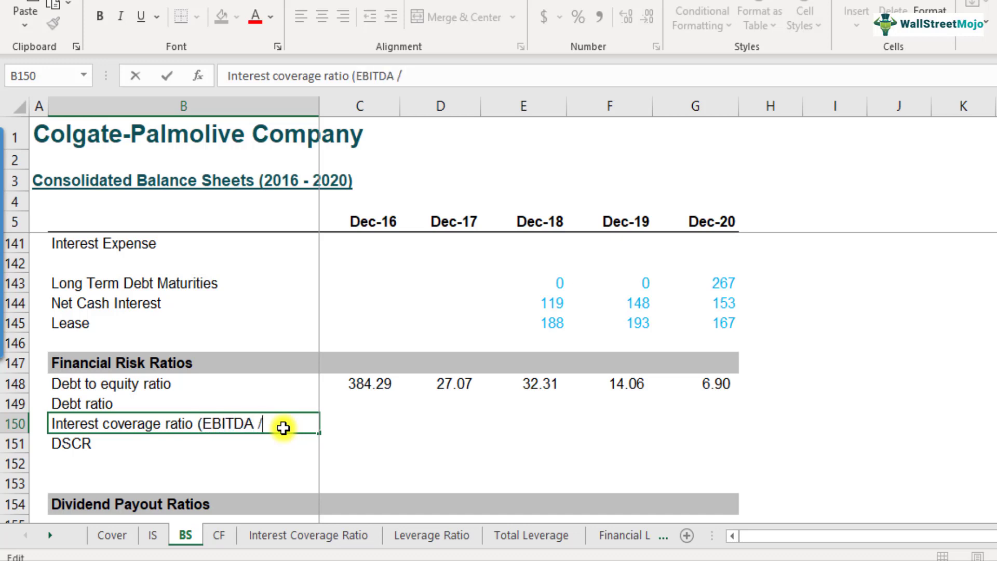
{"action": "type", "text": " Interest E"}
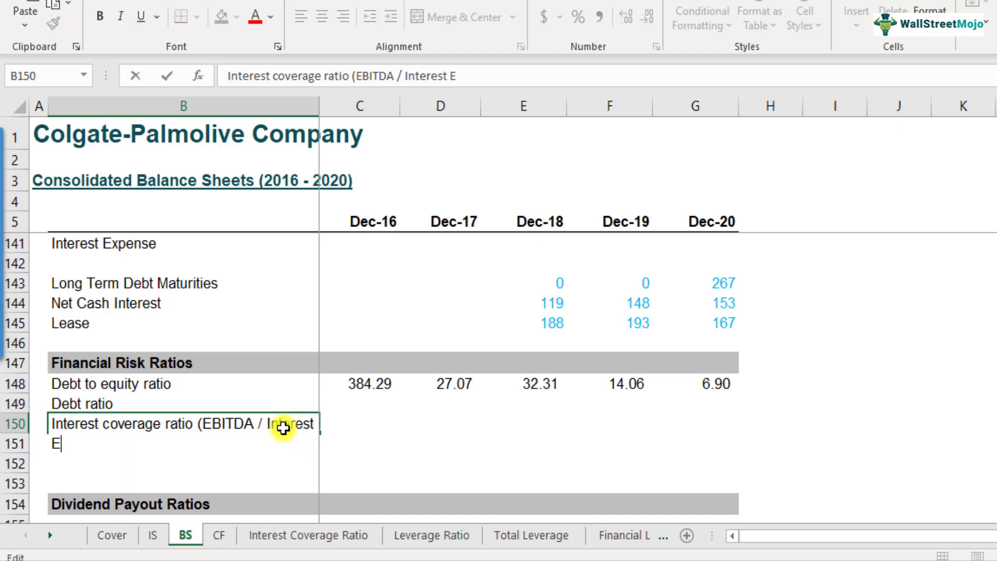
{"action": "type", "text": "xpense)"}
{"action": "key", "text": "Return"}
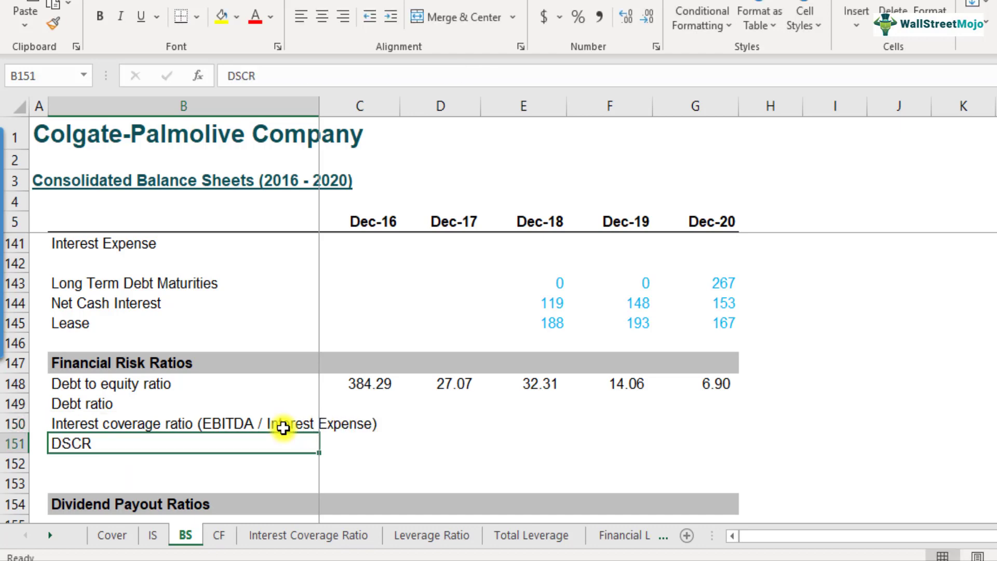
Step: On the IS sheet, review the Gross profit, EBIT, SG&A and Cost of sales rows
{"action": "left_click", "coordinate": [155, 535]}
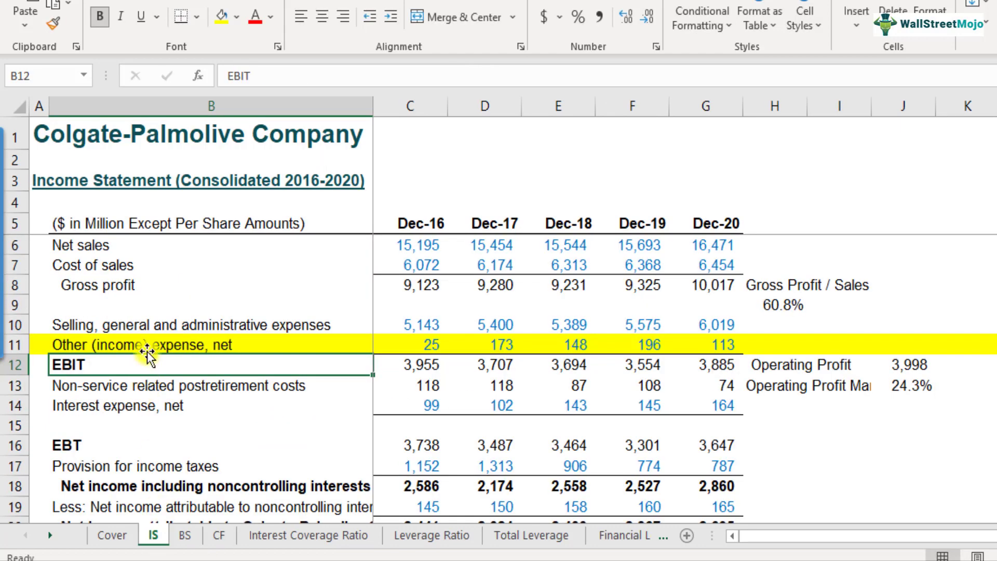
{"action": "left_click", "coordinate": [186, 277]}
{"action": "left_click", "coordinate": [176, 370]}
{"action": "left_click", "coordinate": [141, 325]}
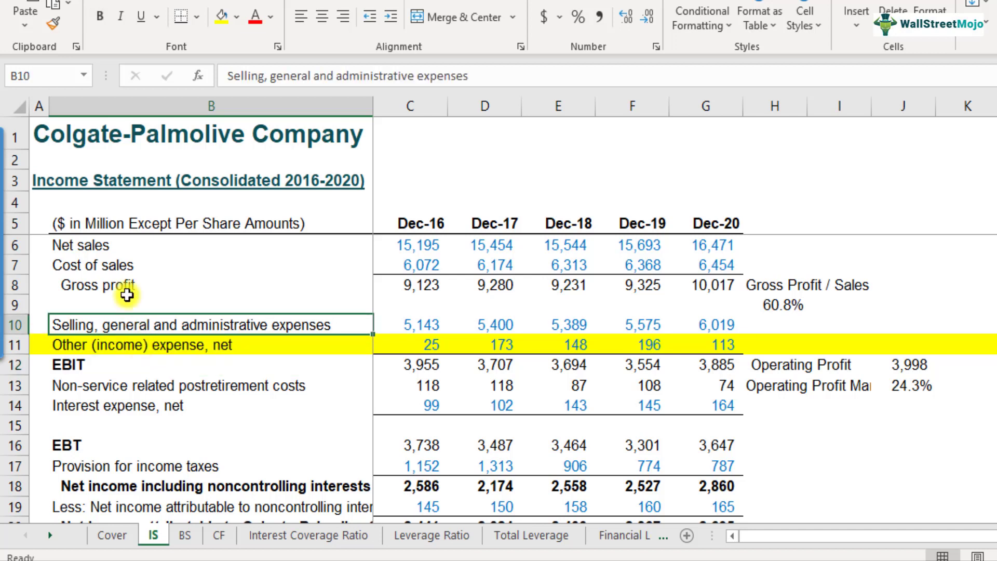
{"action": "left_click", "coordinate": [131, 262]}
{"action": "left_click", "coordinate": [134, 322]}
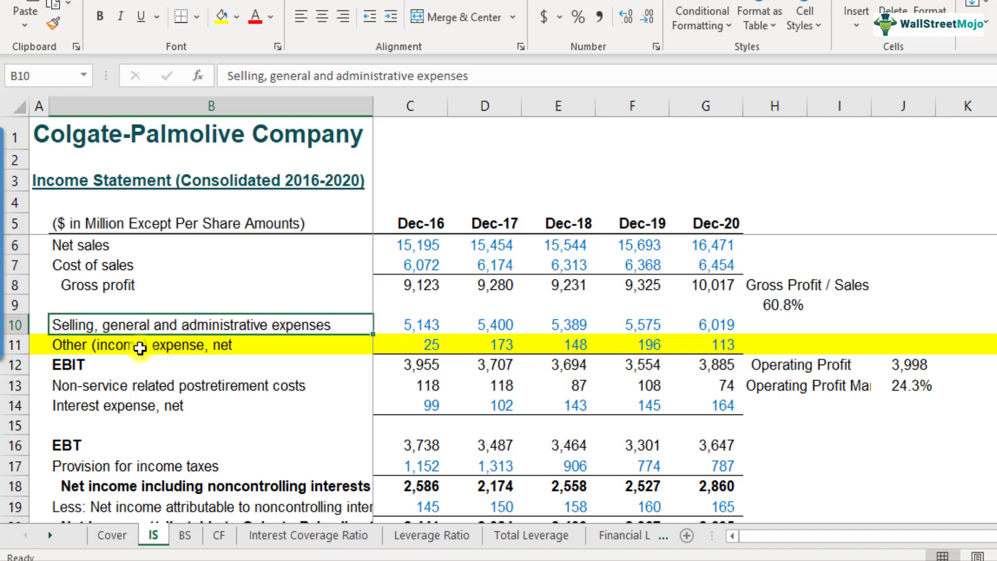
{"action": "left_click", "coordinate": [109, 263]}
{"action": "left_click", "coordinate": [112, 323]}
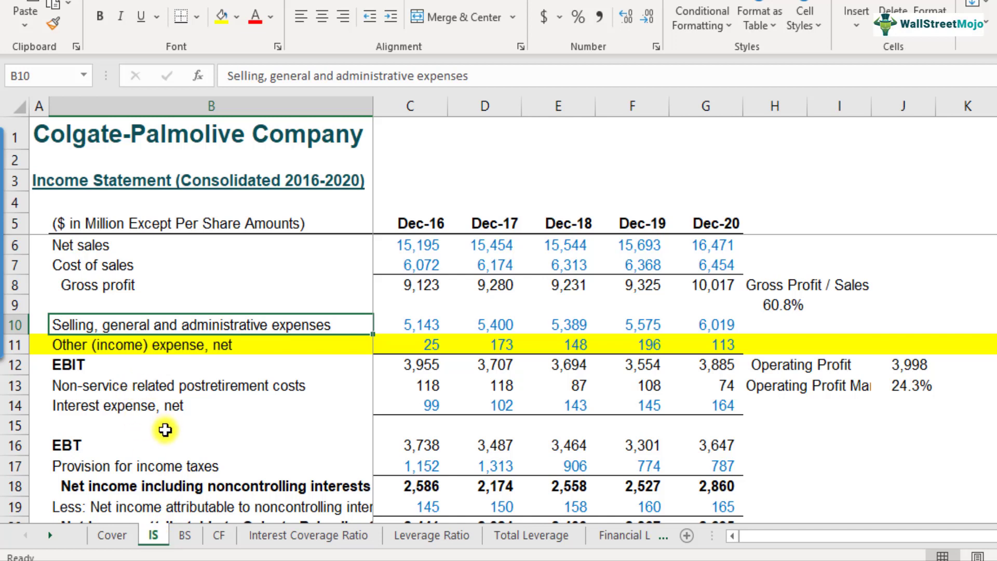
Step: On the CF sheet, fill the Depreciation and amortization row (511, 519, 539) yellow
{"action": "left_click", "coordinate": [219, 534]}
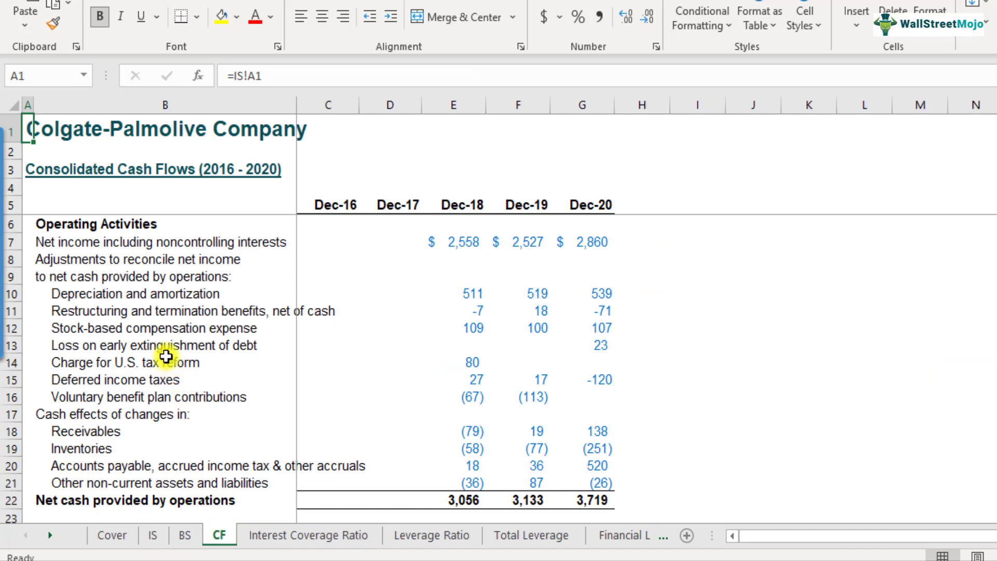
{"action": "left_click", "coordinate": [155, 259]}
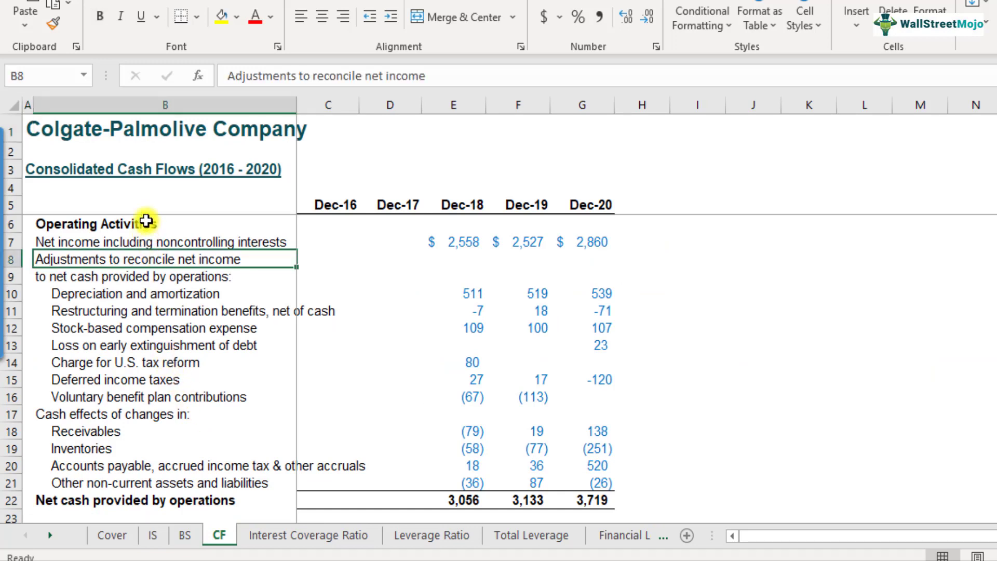
{"action": "left_click", "coordinate": [146, 222]}
{"action": "left_click", "coordinate": [147, 243]}
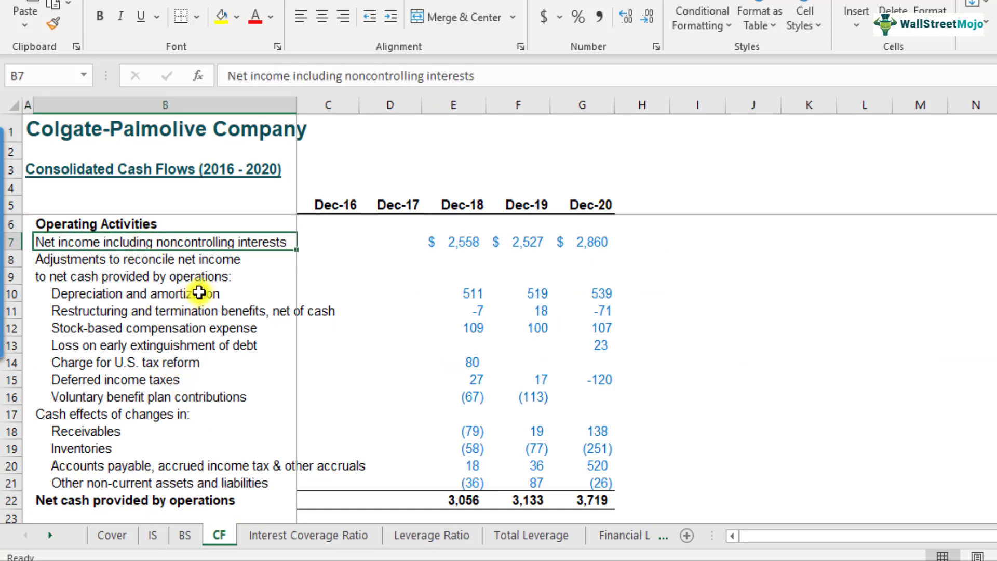
{"action": "left_click", "coordinate": [15, 294]}
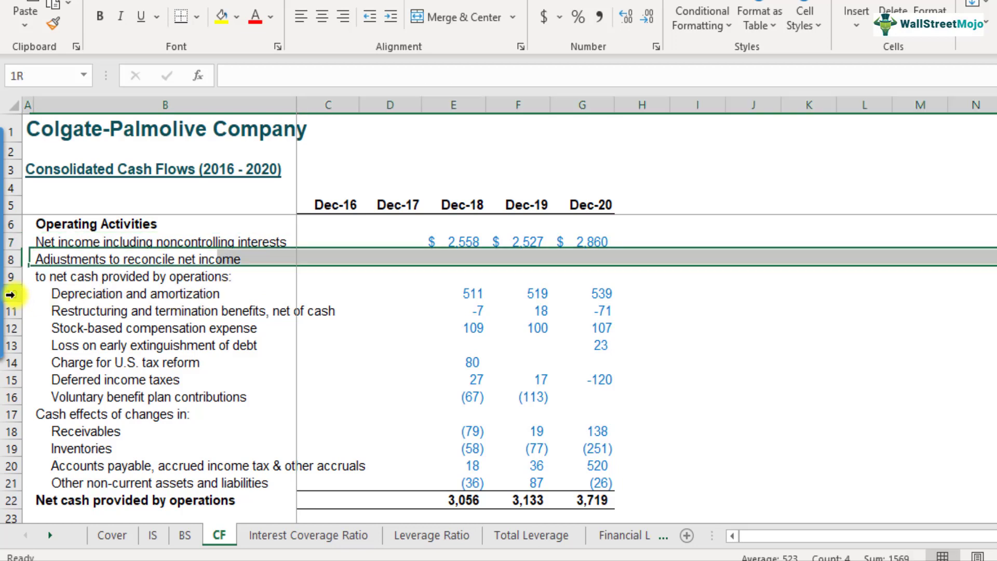
{"action": "left_click", "coordinate": [221, 16]}
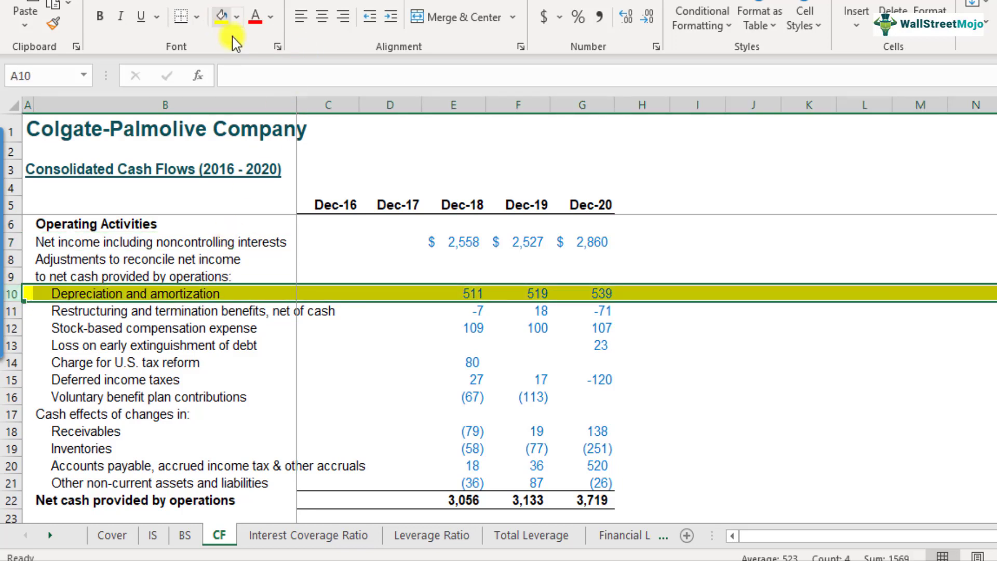
{"action": "left_click", "coordinate": [377, 341]}
{"action": "left_click", "coordinate": [457, 293]}
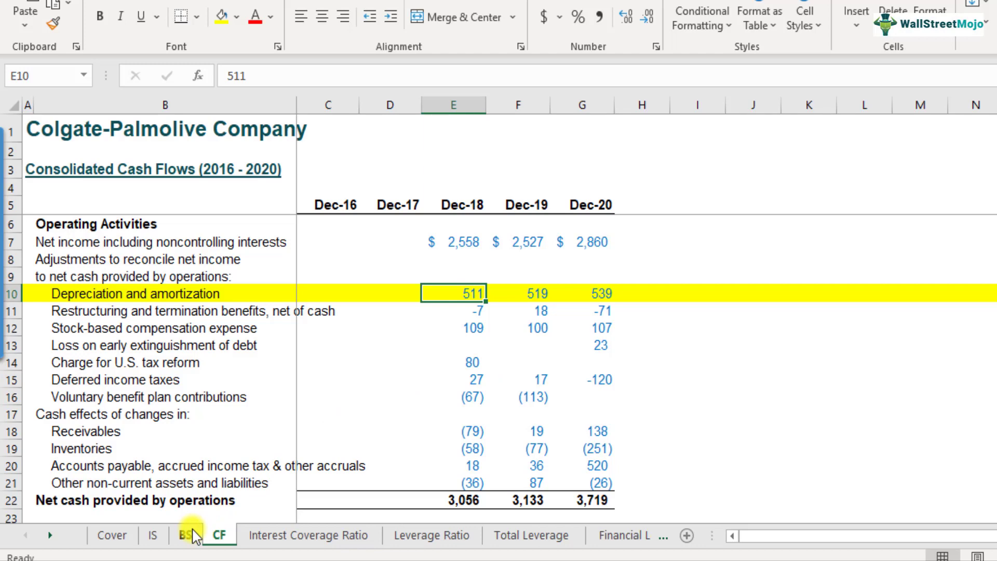
Step: Revisit the IS EBIT row and CF depreciation values 511, 519, 539, then return to BS
{"action": "left_click", "coordinate": [154, 536]}
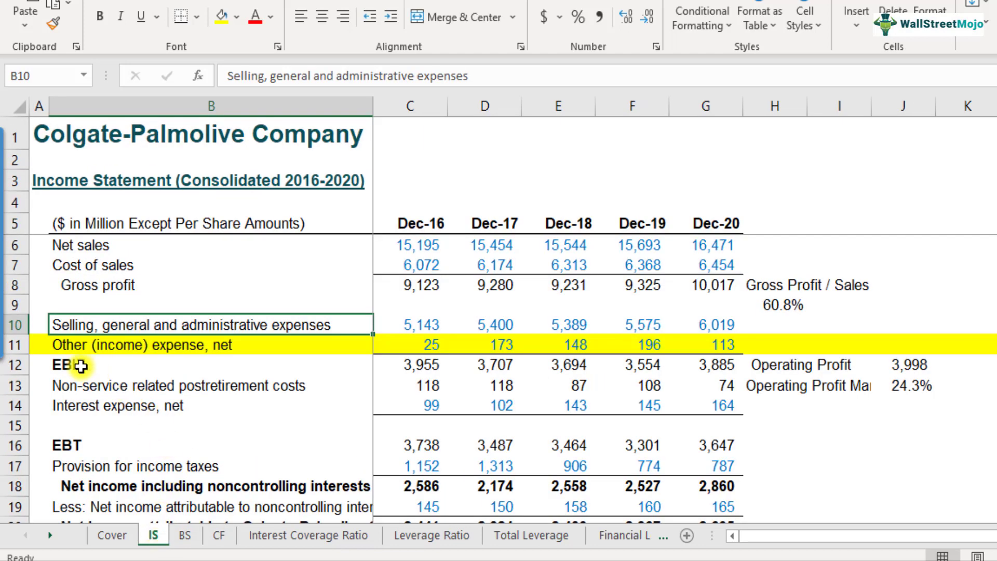
{"action": "left_click", "coordinate": [47, 372]}
{"action": "left_click", "coordinate": [15, 365]}
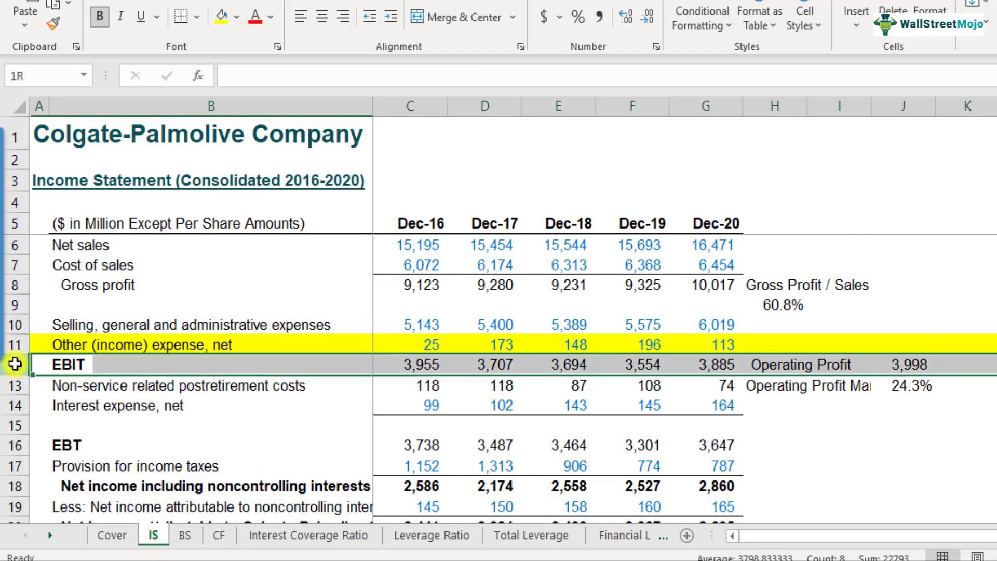
{"action": "key", "text": "Tab"}
{"action": "left_click", "coordinate": [133, 367]}
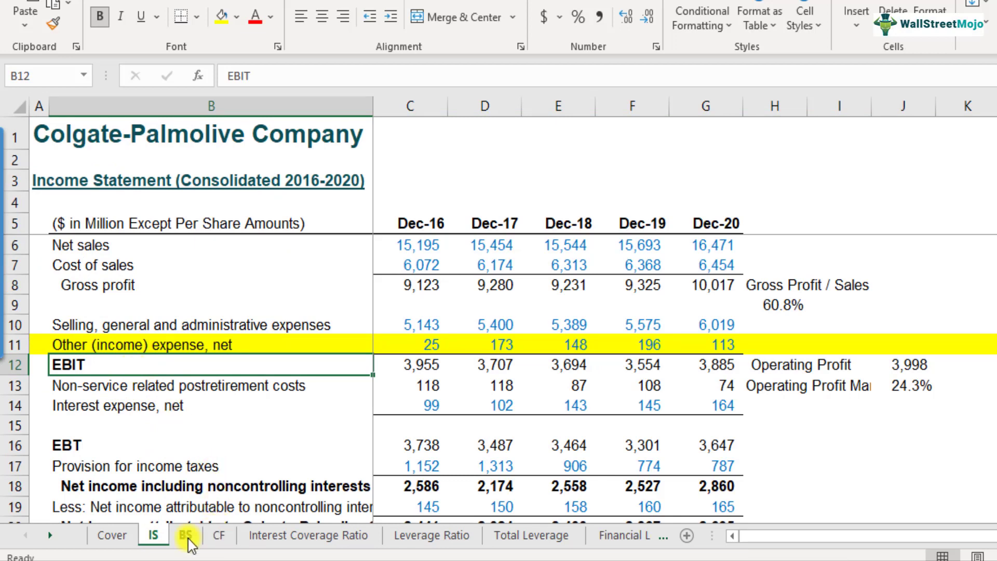
{"action": "left_click", "coordinate": [221, 536]}
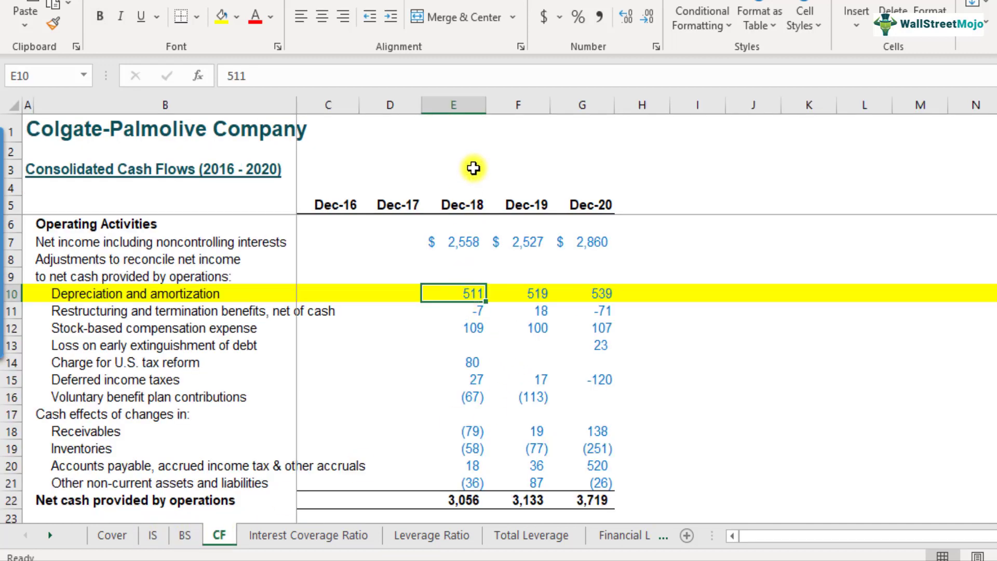
{"action": "left_click_drag", "start_coordinate": [477, 292], "coordinate": [592, 292]}
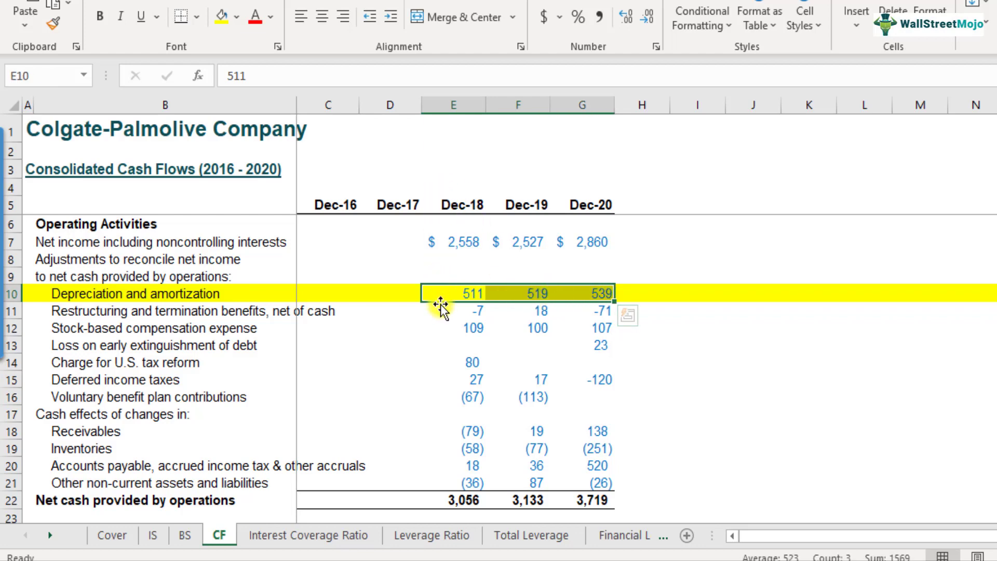
{"action": "left_click", "coordinate": [185, 535]}
{"action": "left_click", "coordinate": [58, 423]}
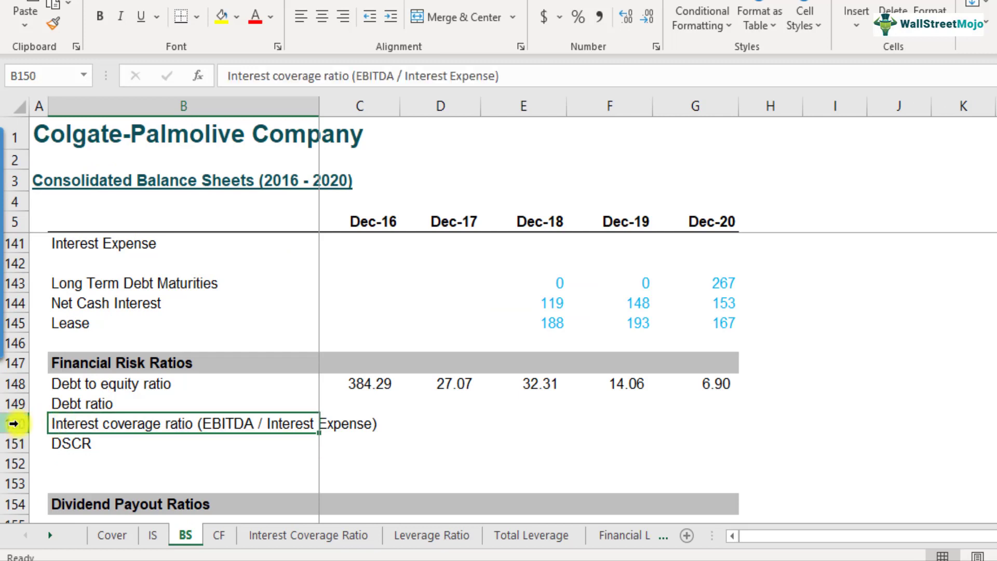
{"action": "left_click", "coordinate": [15, 423]}
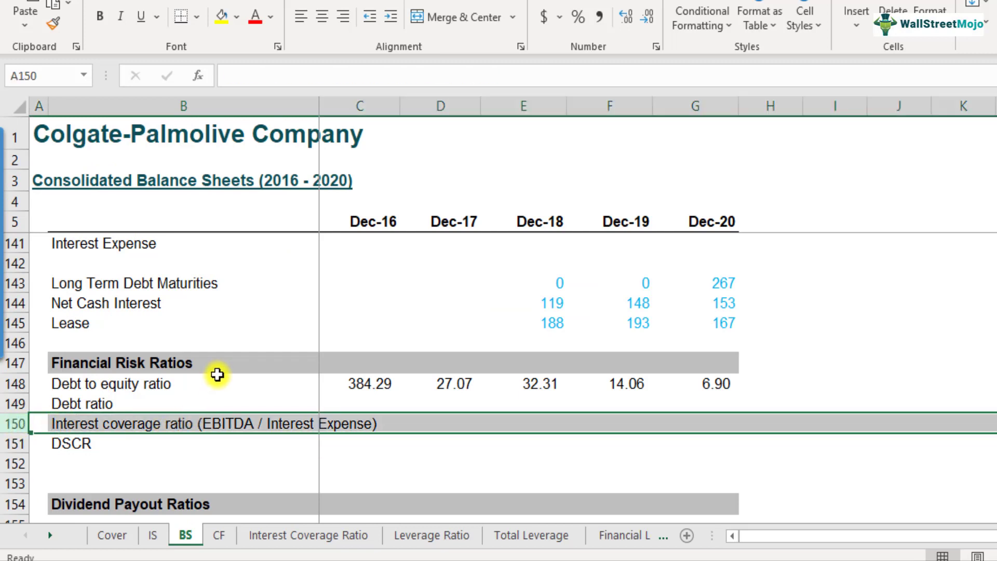
{"action": "scroll", "coordinate": [217, 374], "scroll_direction": "up", "scroll_amount": 2}
{"action": "left_click", "coordinate": [107, 328]}
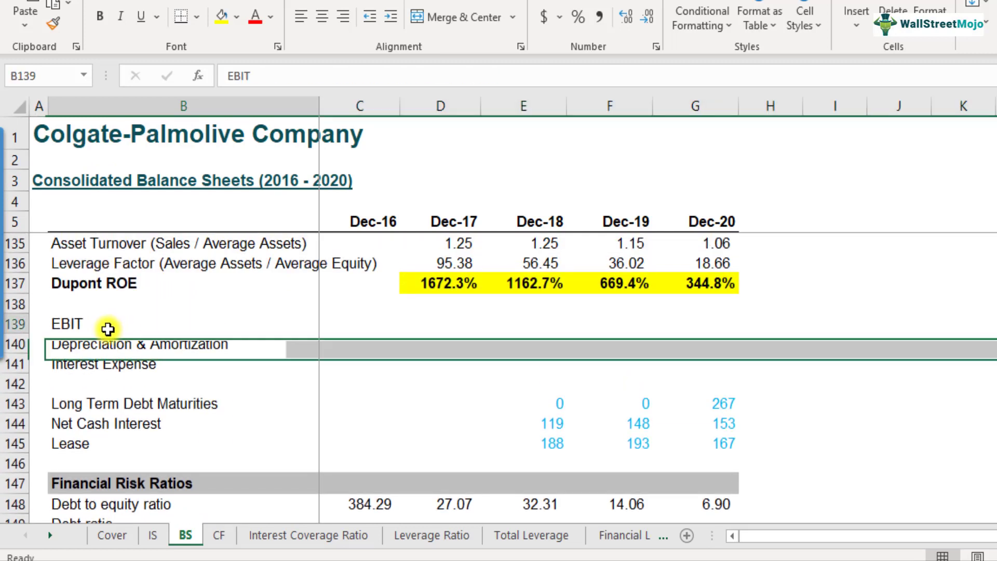
{"action": "left_click", "coordinate": [15, 323]}
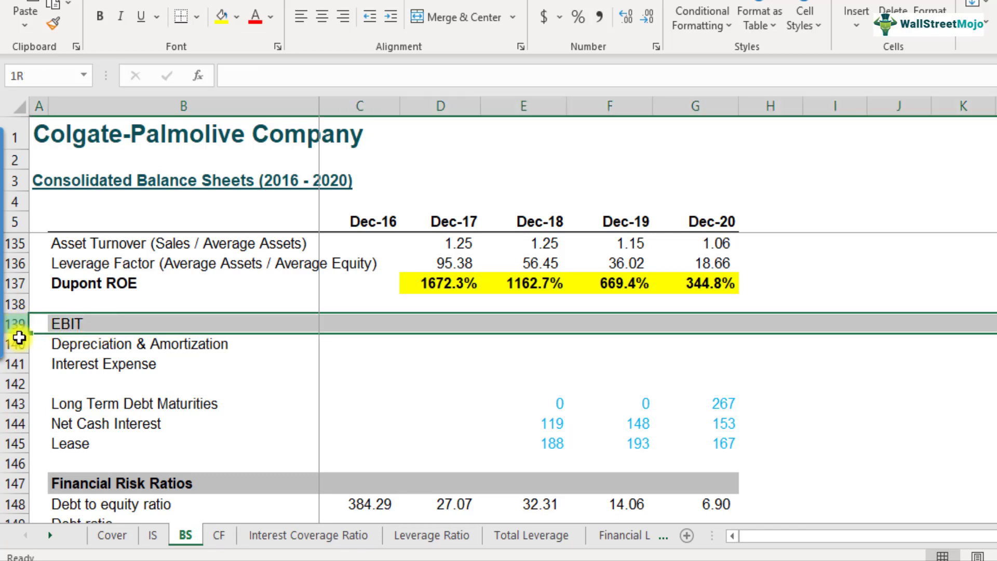
{"action": "left_click_drag", "start_coordinate": [19, 344], "coordinate": [18, 363]}
{"action": "left_click", "coordinate": [241, 323]}
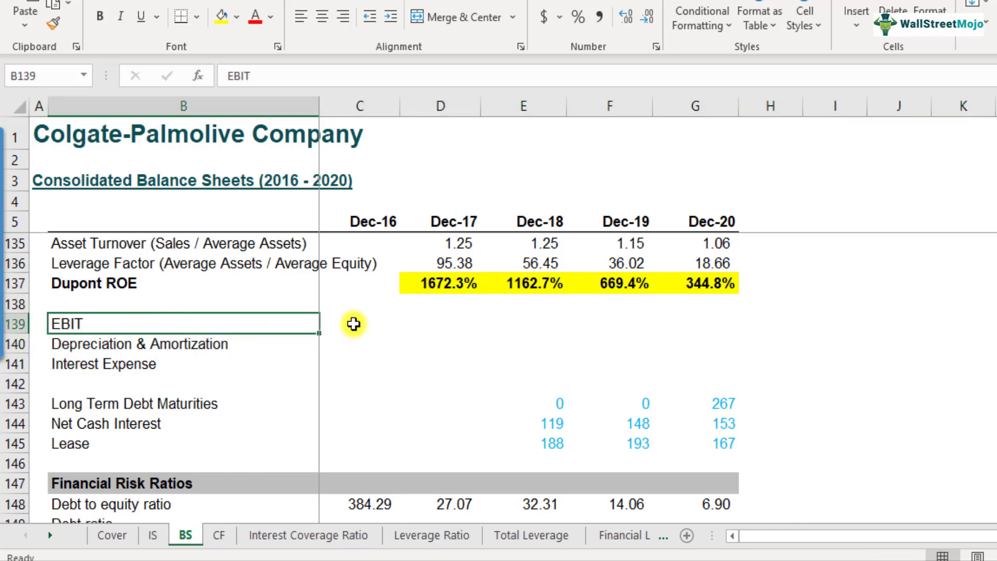
{"action": "left_click", "coordinate": [354, 323]}
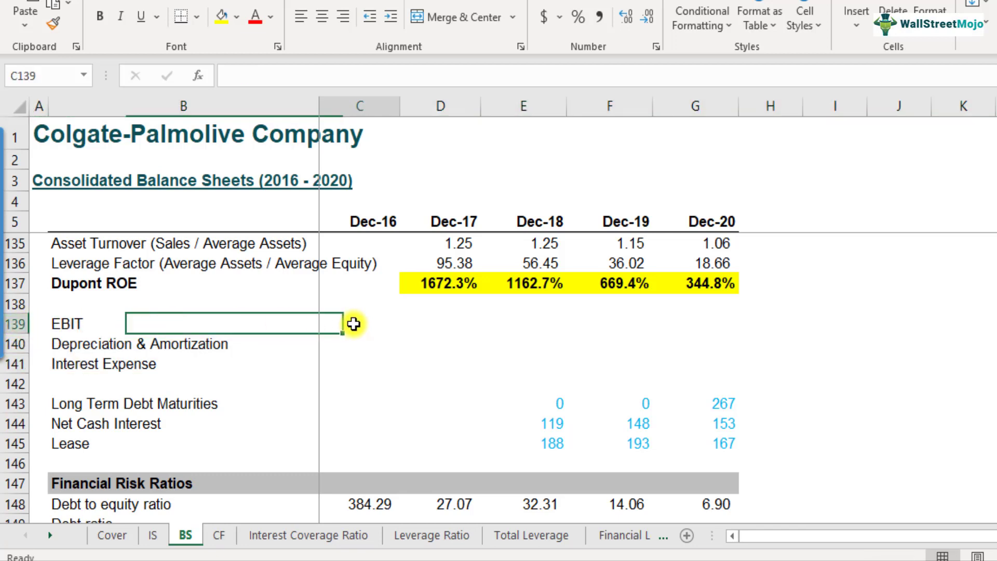
{"action": "left_click", "coordinate": [471, 328]}
{"action": "left_click", "coordinate": [545, 330]}
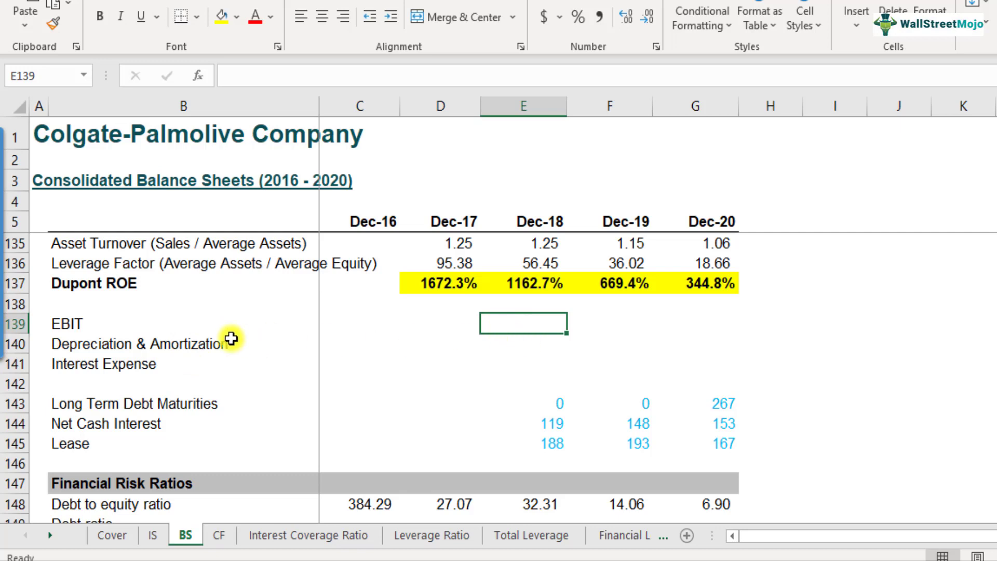
Step: Link the BS EBIT row to the IS sheet for Dec-18 to Dec-20, giving 3694, 3554, 3885
{"action": "left_click", "coordinate": [167, 318]}
{"action": "left_click", "coordinate": [532, 324]}
{"action": "type", "text": "="}
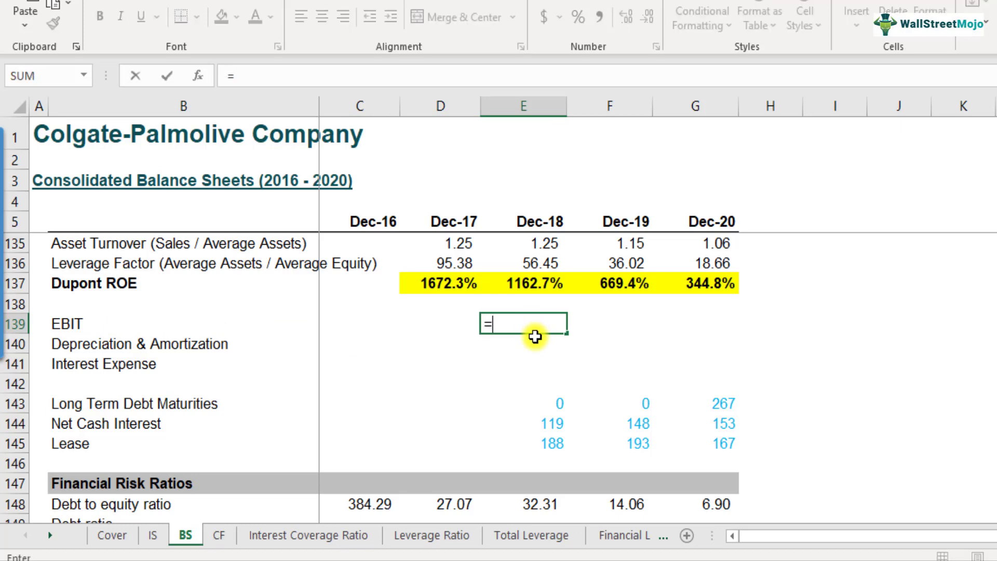
{"action": "left_click", "coordinate": [162, 536]}
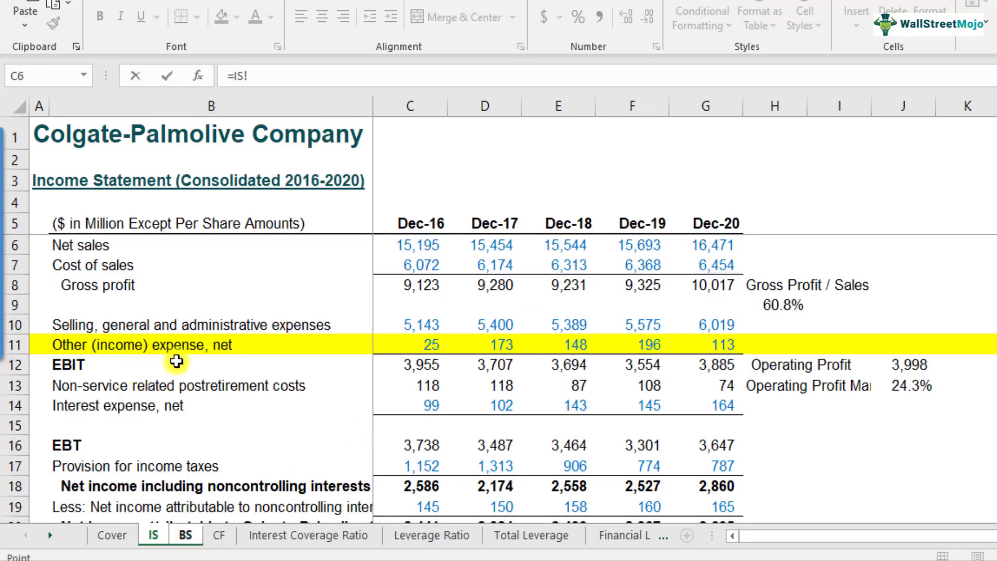
{"action": "left_click", "coordinate": [575, 369]}
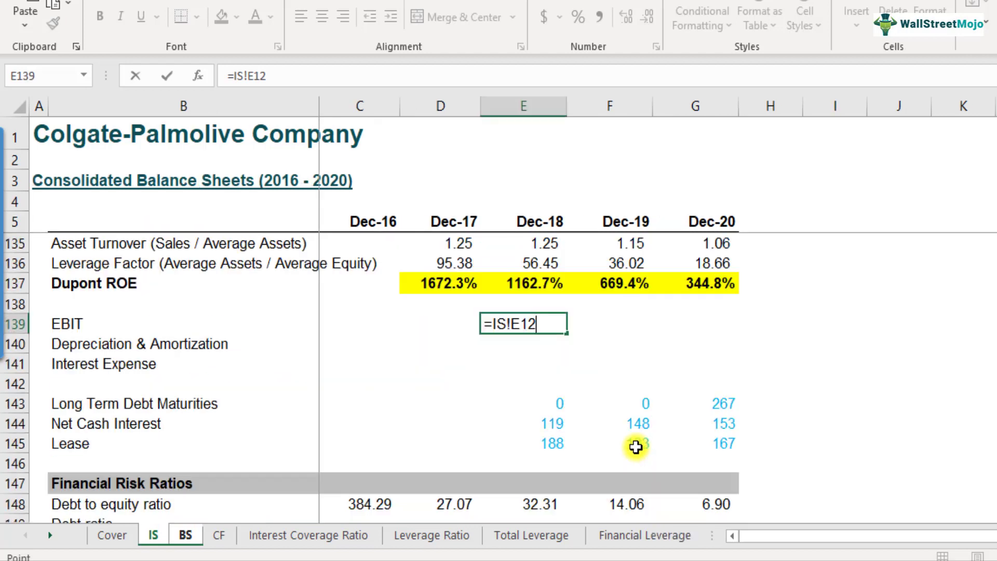
{"action": "key", "text": "Return"}
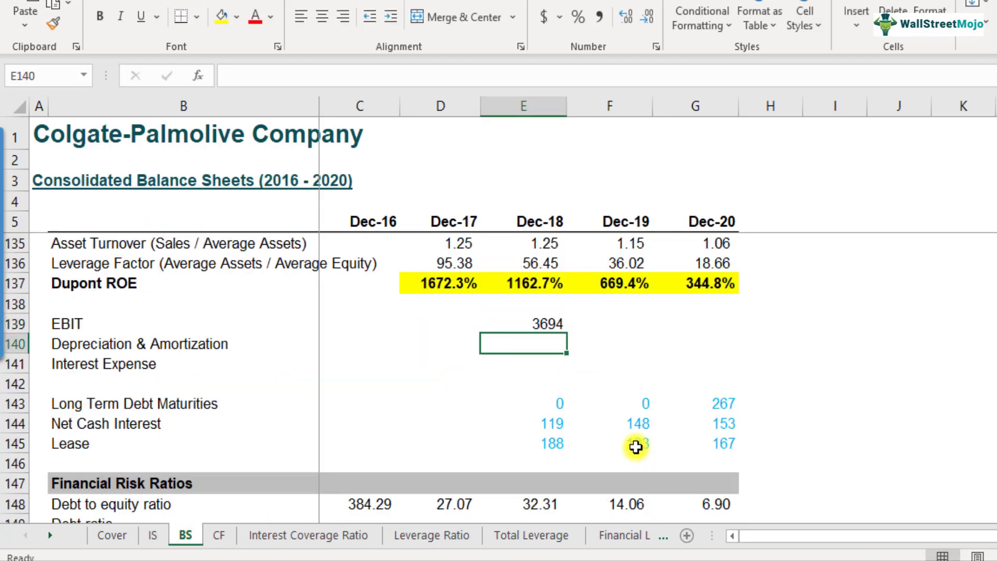
{"action": "key", "text": "Up"}
{"action": "key", "text": "ctrl+c"}
{"action": "key", "text": "Right"}
{"action": "key", "text": "ctrl+v"}
{"action": "key", "text": "Right"}
{"action": "key", "text": "ctrl+v"}
{"action": "key", "text": "Escape"}
{"action": "key", "text": "Left"}
{"action": "key", "text": "Left"}
Step: Link Interest Expense in E141:G141 to =IS!E14, giving 143, 145 and 164
{"action": "key", "text": "Down"}
{"action": "key", "text": "Down"}
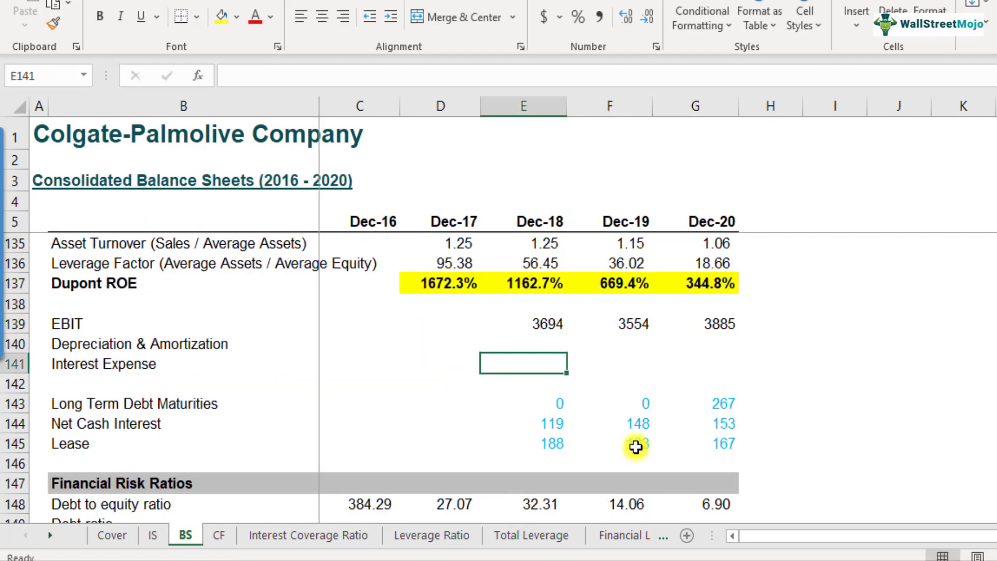
{"action": "type", "text": "="}
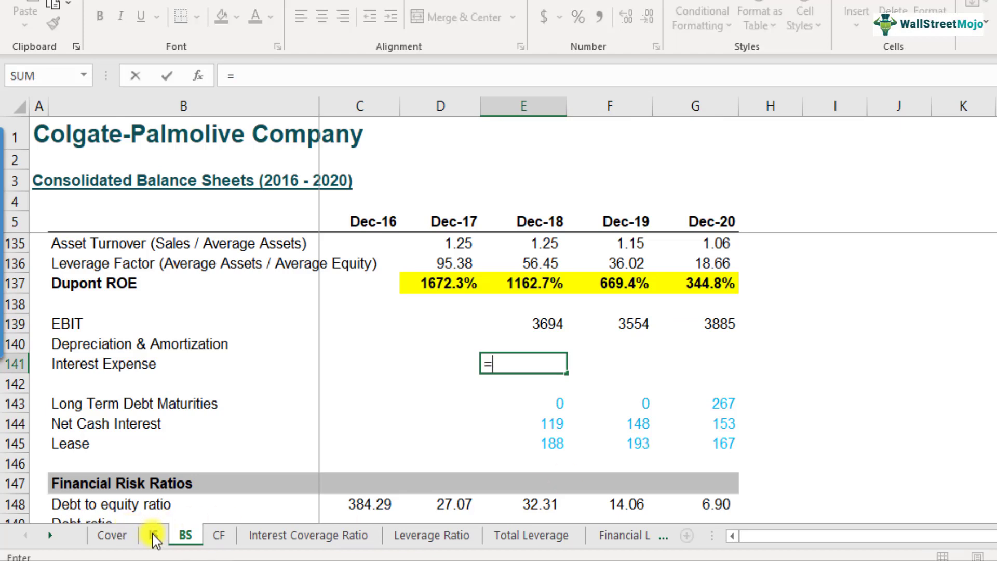
{"action": "left_click", "coordinate": [152, 535]}
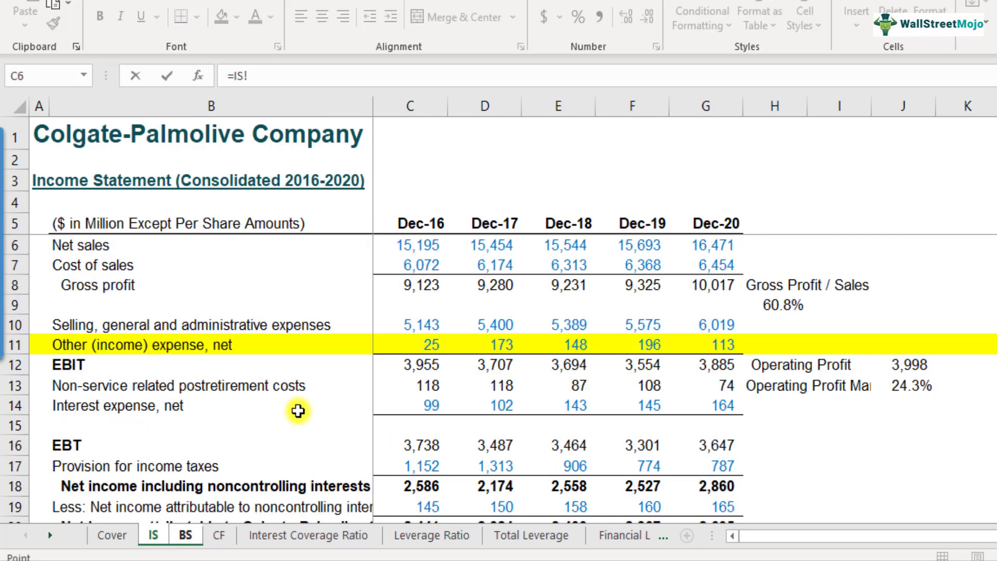
{"action": "left_click", "coordinate": [569, 406]}
{"action": "key", "text": "Return"}
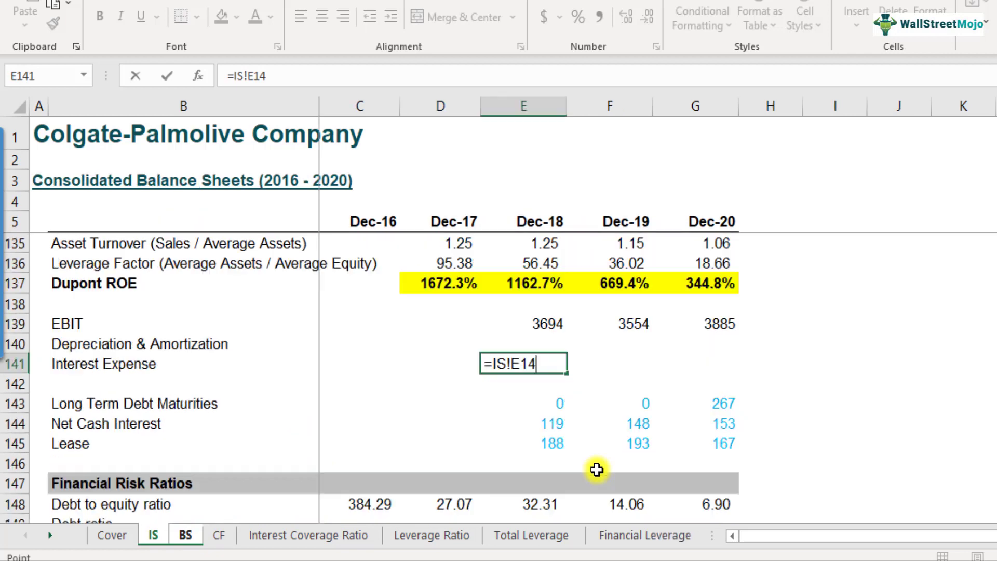
{"action": "key", "text": "ctrl+c"}
{"action": "key", "text": "Right"}
{"action": "key", "text": "ctrl+v"}
{"action": "key", "text": "Right"}
{"action": "key", "text": "ctrl+v"}
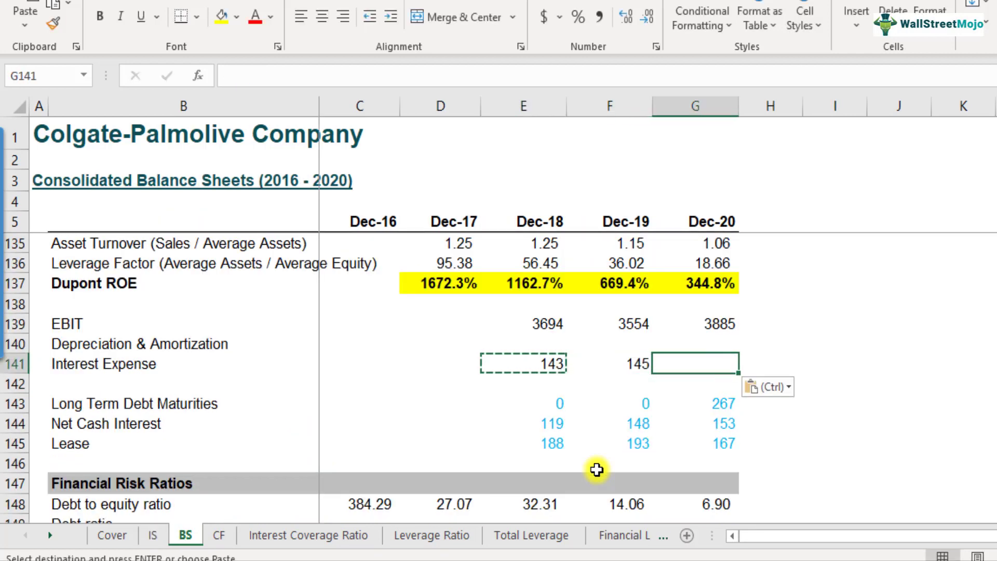
{"action": "key", "text": "Escape"}
{"action": "key", "text": "Left"}
{"action": "key", "text": "Left"}
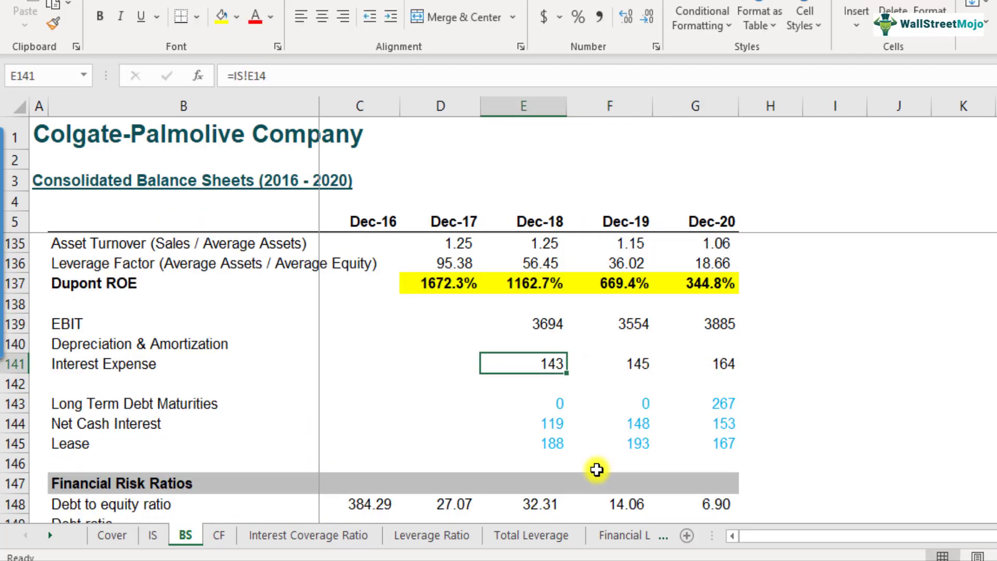
{"action": "key", "text": "Up"}
Step: Link E140 to =CF!E10 and copy it into F140:G140 for 511, 519, 539
{"action": "type", "text": "="}
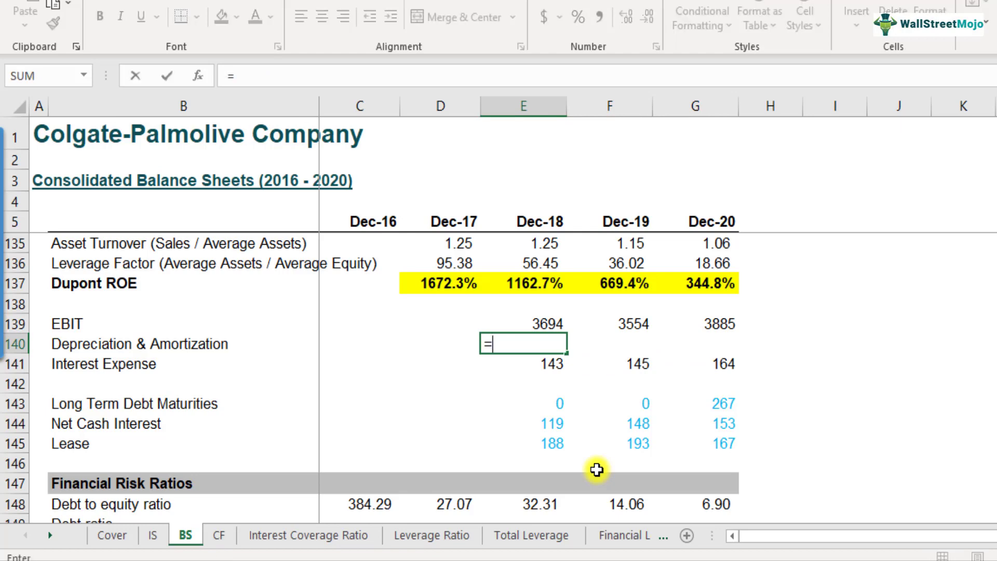
{"action": "left_click", "coordinate": [224, 536]}
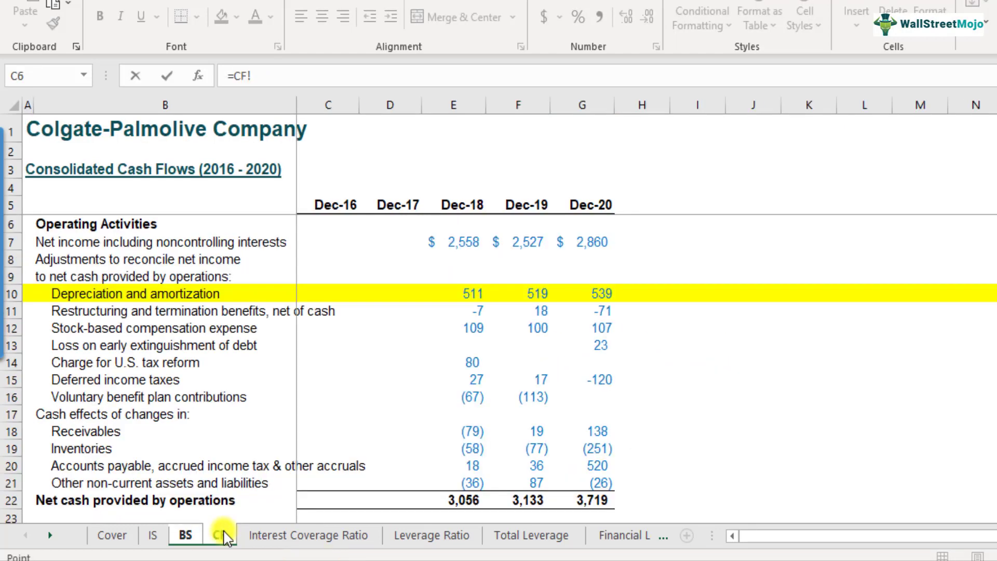
{"action": "left_click", "coordinate": [472, 297]}
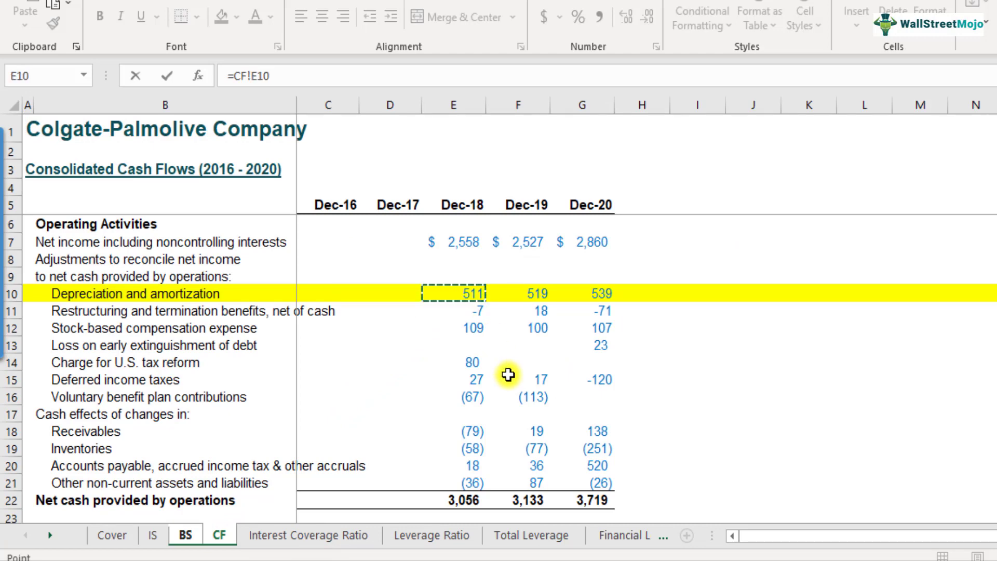
{"action": "key", "text": "Return"}
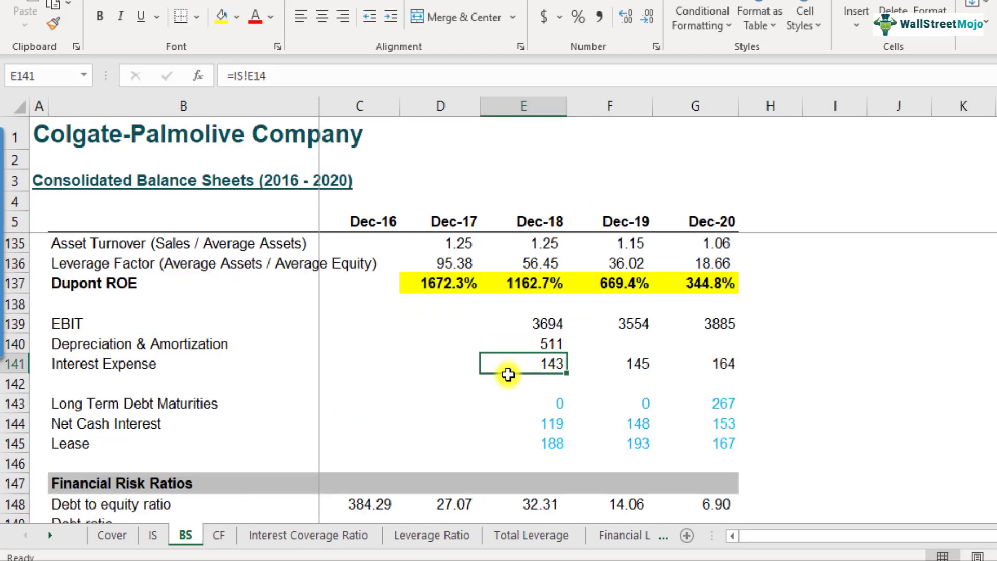
{"action": "key", "text": "Up"}
{"action": "key", "text": "ctrl+c"}
{"action": "key", "text": "Right"}
{"action": "key", "text": "shift+Right"}
{"action": "key", "text": "ctrl+v"}
{"action": "key", "text": "Escape"}
Step: Check the Dec-19 and Dec-20 D&A link formulas
{"action": "key", "text": "Left"}
{"action": "key", "text": "Right"}
{"action": "key", "text": "Right"}
{"action": "key", "text": "F2"}
{"action": "key", "text": "Escape"}
{"action": "key", "text": "Left"}
{"action": "key", "text": "Left"}
{"action": "scroll", "coordinate": [572, 396], "scroll_direction": "down", "scroll_amount": 2}
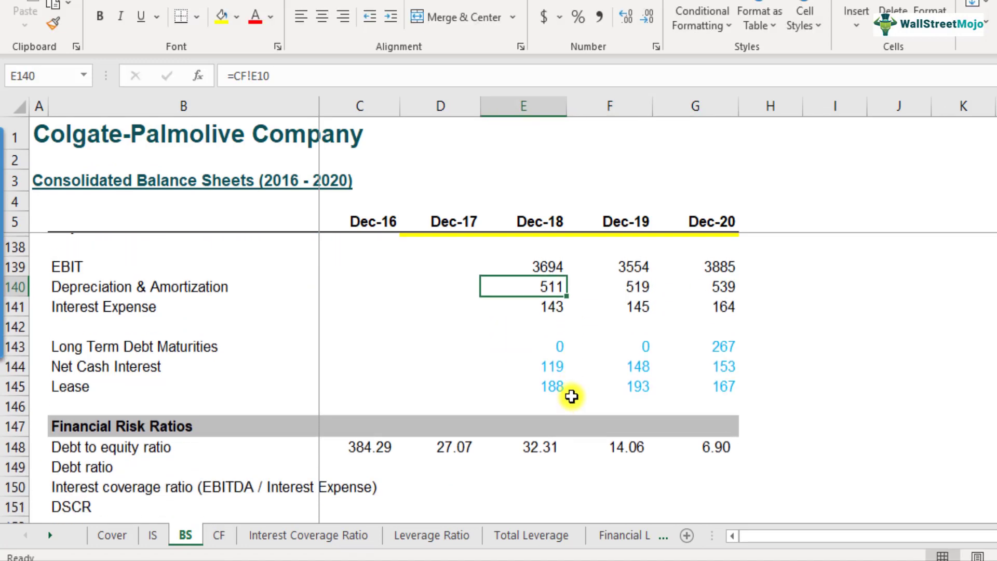
{"action": "scroll", "coordinate": [572, 414], "scroll_direction": "up", "scroll_amount": 1}
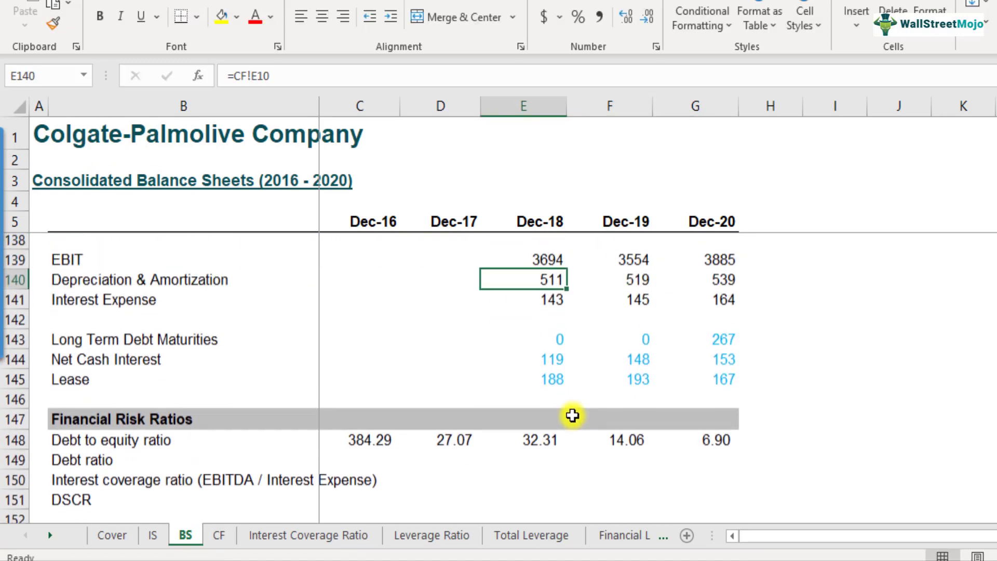
Step: Enter =(E139+E140)/E141 in E150 for a Dec-18 coverage ratio of 29
{"action": "left_click", "coordinate": [527, 485]}
{"action": "type", "text": "="}
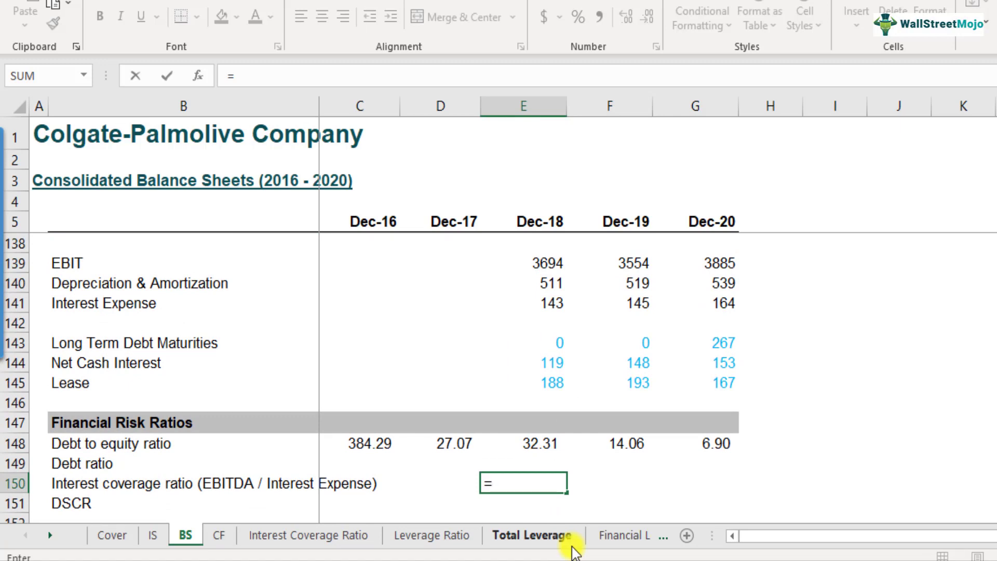
{"action": "type", "text": "("}
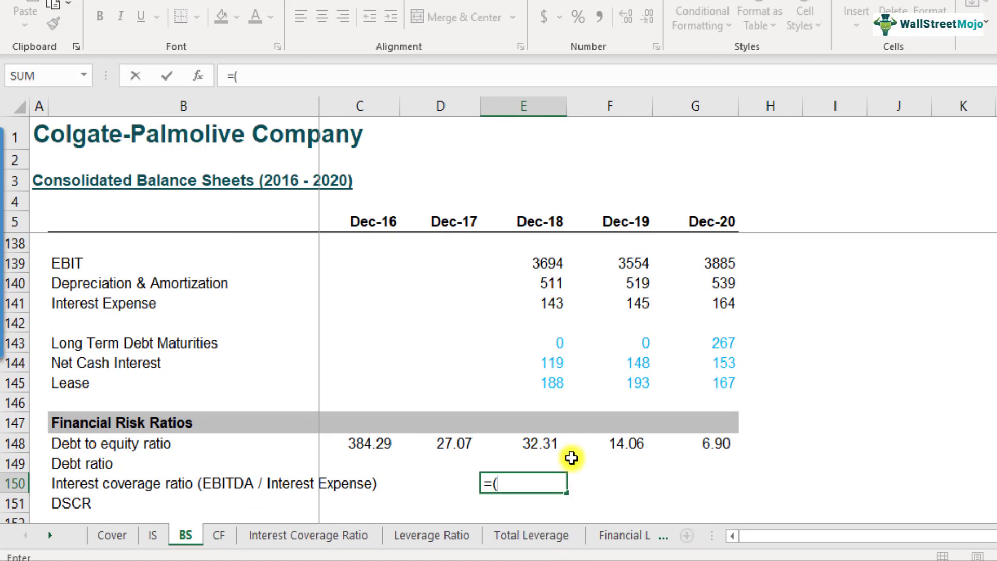
{"action": "left_click", "coordinate": [536, 265]}
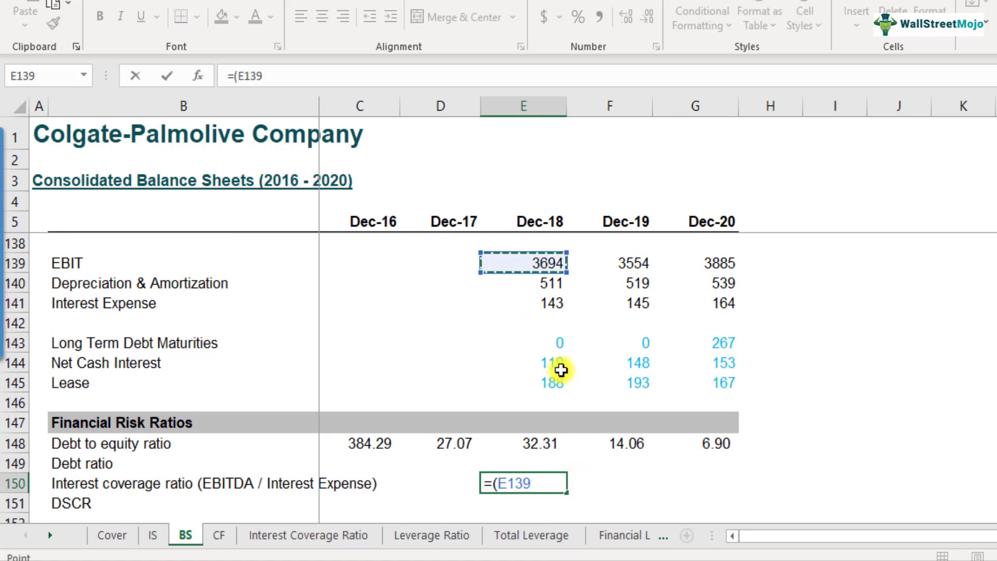
{"action": "type", "text": "+"}
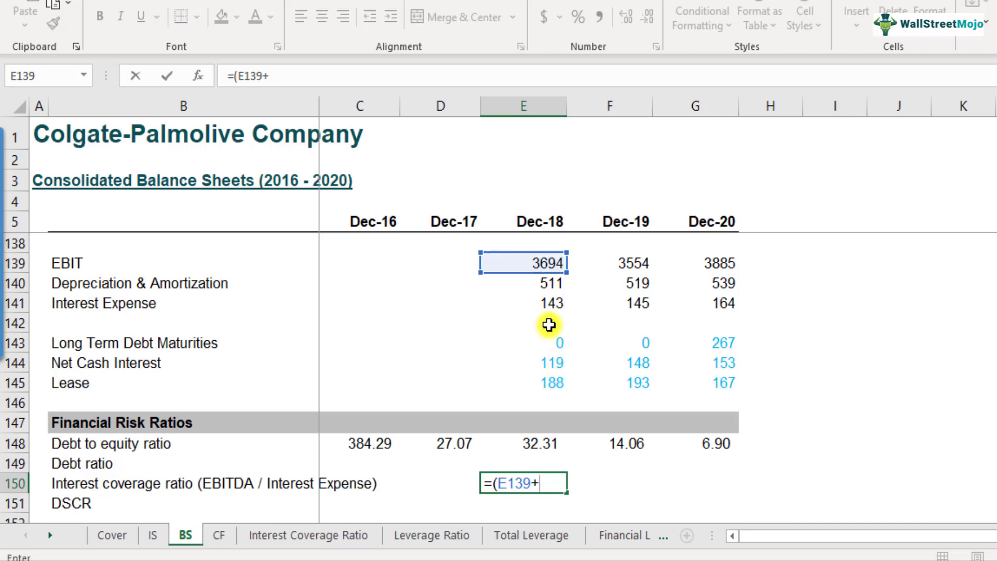
{"action": "left_click", "coordinate": [538, 283]}
{"action": "type", "text": ")/"}
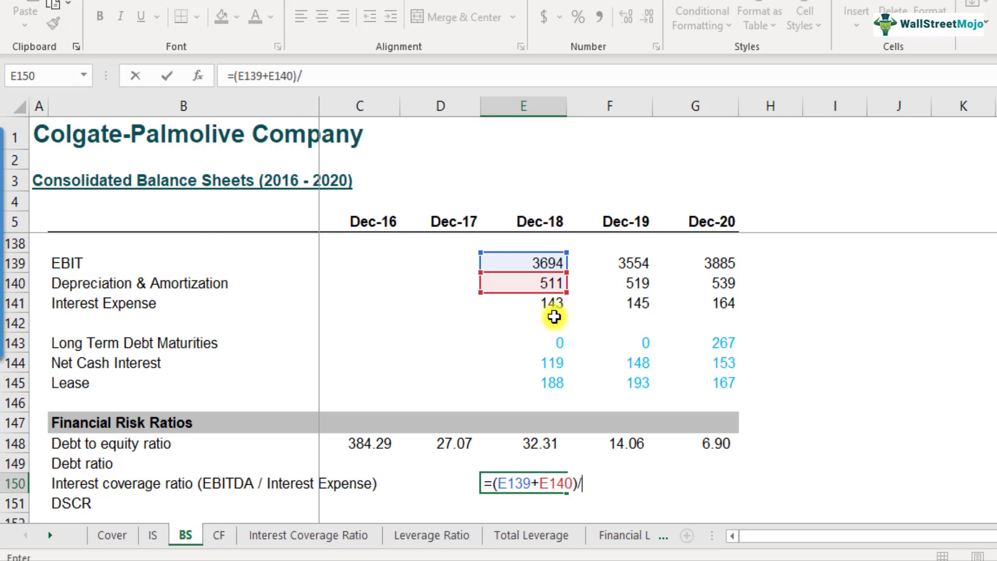
{"action": "left_click", "coordinate": [553, 305]}
{"action": "key", "text": "Return"}
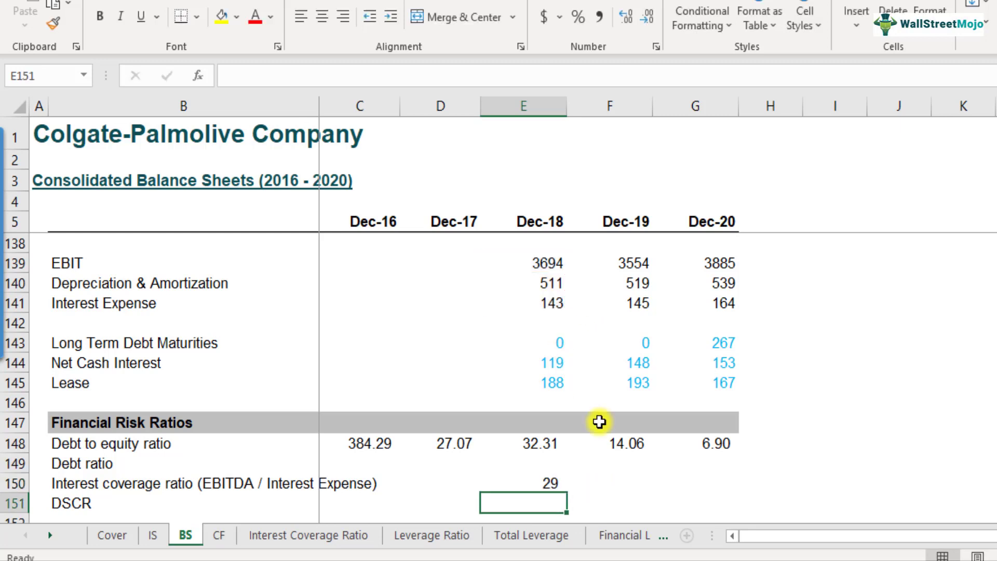
{"action": "key", "text": "Up"}
{"action": "key", "text": "F2"}
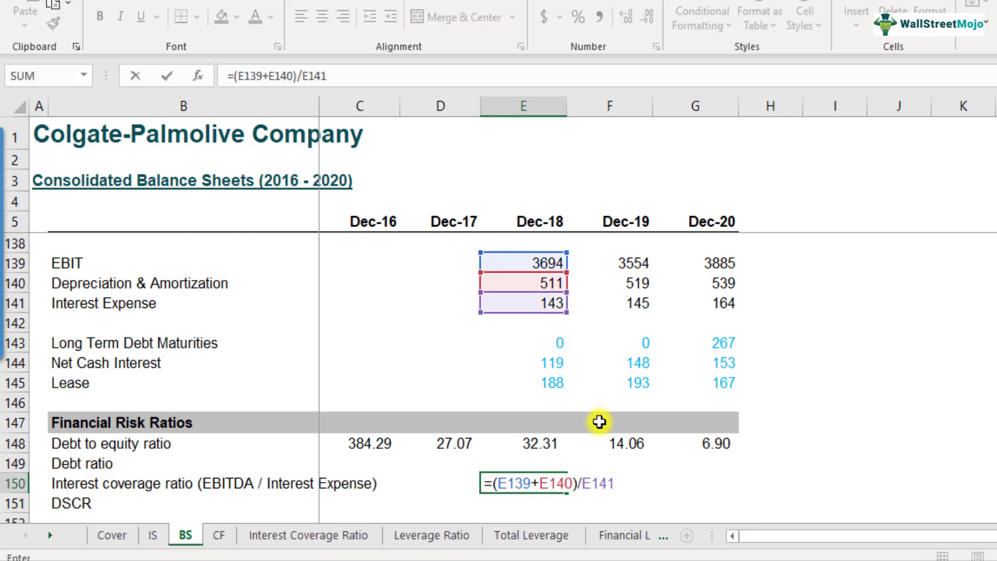
{"action": "key", "text": "Escape"}
{"action": "scroll", "coordinate": [605, 429], "scroll_direction": "down", "scroll_amount": 1}
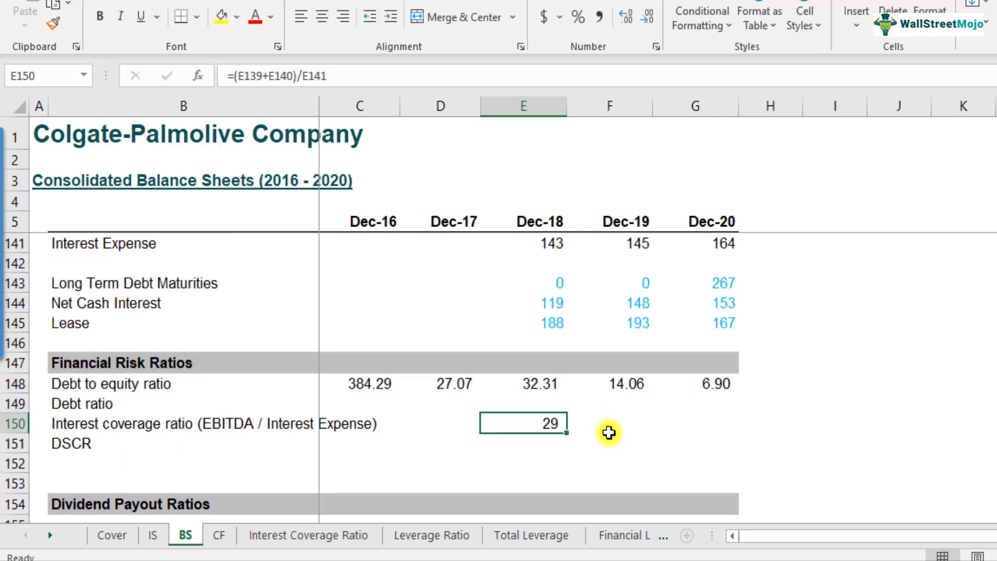
{"action": "scroll", "coordinate": [609, 433], "scroll_direction": "up", "scroll_amount": 1}
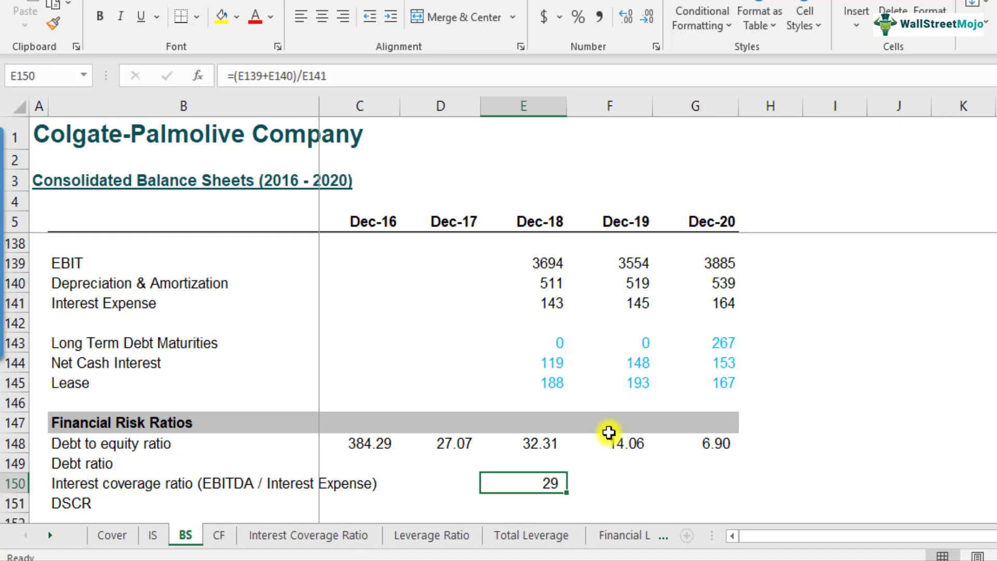
Step: Copy the coverage formula into F150:G150, giving 28 and 27, and verify both
{"action": "key", "text": "ctrl+c"}
{"action": "key", "text": "Right"}
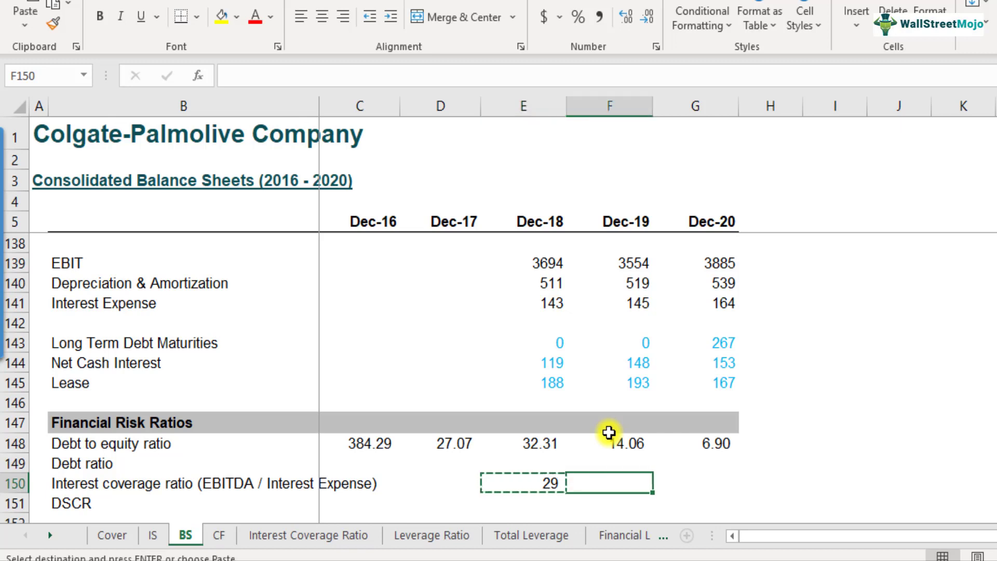
{"action": "key", "text": "shift+Right"}
{"action": "key", "text": "ctrl+v"}
{"action": "key", "text": "Down"}
{"action": "key", "text": "Up"}
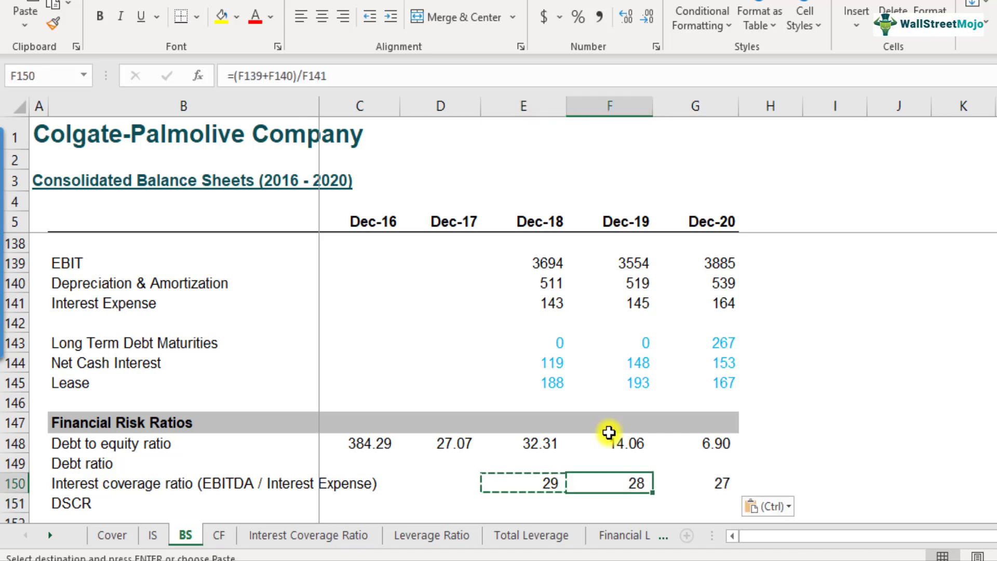
{"action": "key", "text": "F2"}
{"action": "key", "text": "Escape"}
{"action": "key", "text": "Right"}
{"action": "key", "text": "F2"}
{"action": "key", "text": "Escape"}
{"action": "key", "text": "Left"}
{"action": "key", "text": "Left"}
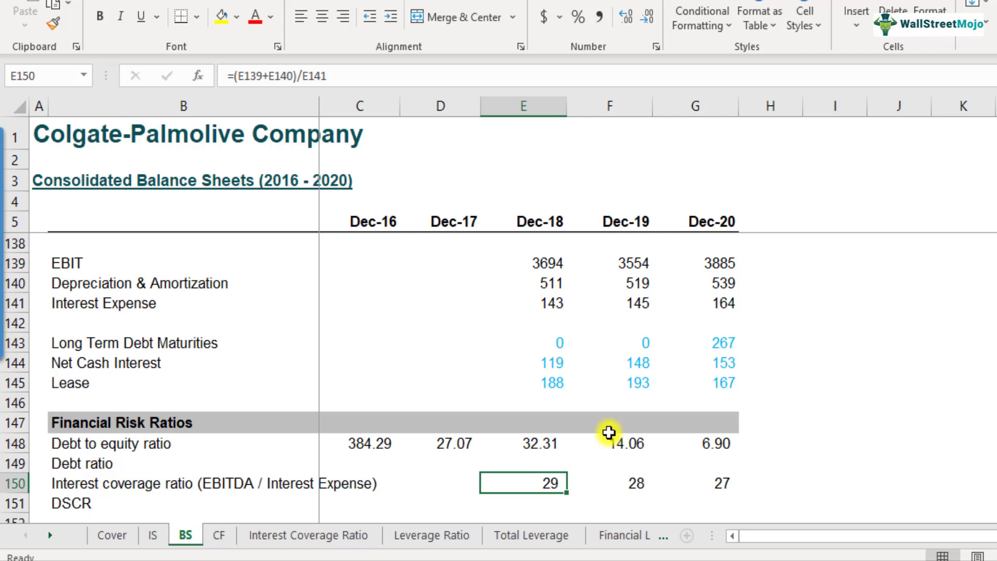
Step: Add the label PG in I150 and the comparison value 52 in J150
{"action": "scroll", "coordinate": [623, 434], "scroll_direction": "down", "scroll_amount": 1}
{"action": "left_click", "coordinate": [711, 426]}
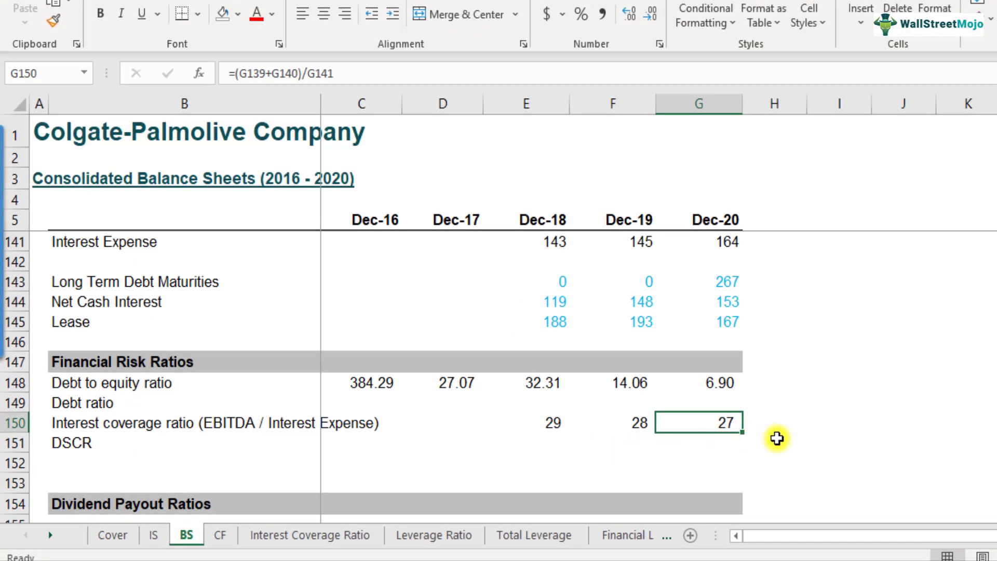
{"action": "left_click", "coordinate": [845, 423]}
{"action": "type", "text": "PG"}
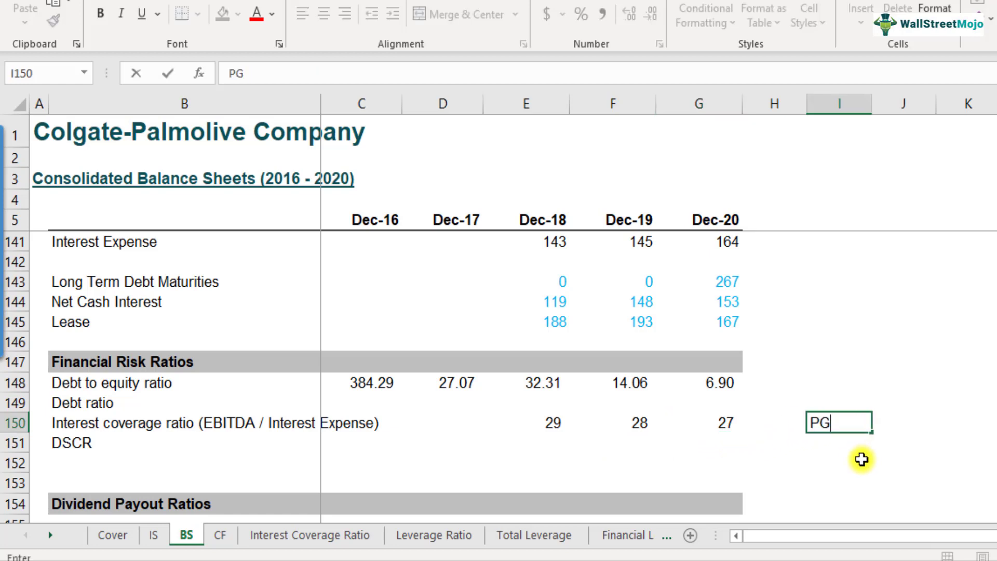
{"action": "key", "text": "Return"}
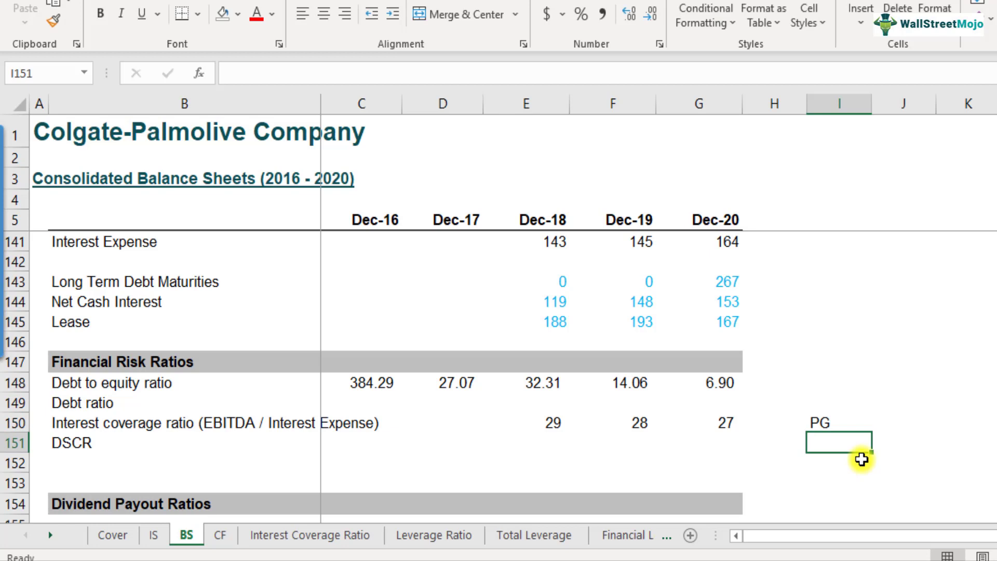
{"action": "key", "text": "Up"}
{"action": "key", "text": "Right"}
{"action": "type", "text": "5"}
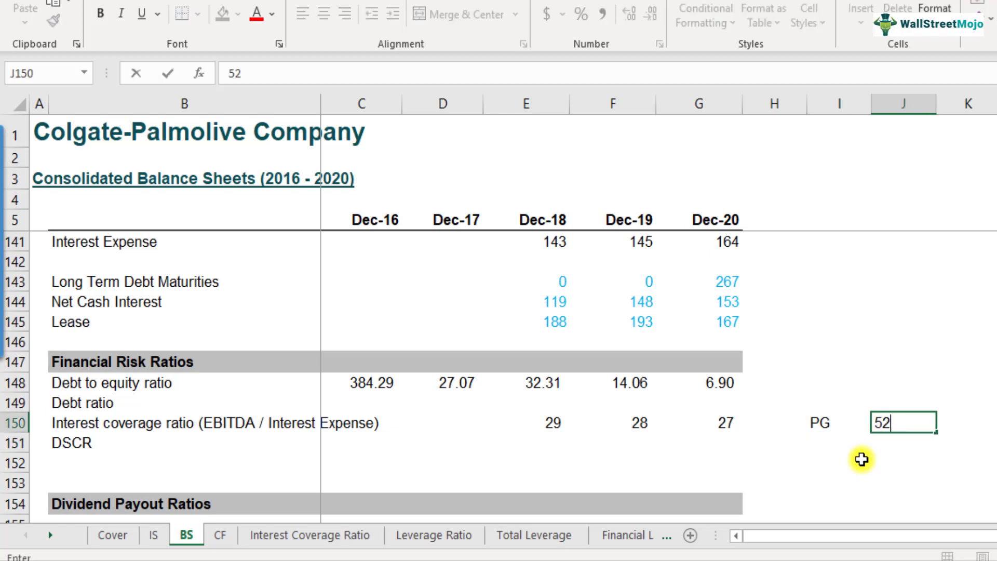
{"action": "key", "text": "Left"}
{"action": "key", "text": "Left"}
{"action": "key", "text": "Left"}
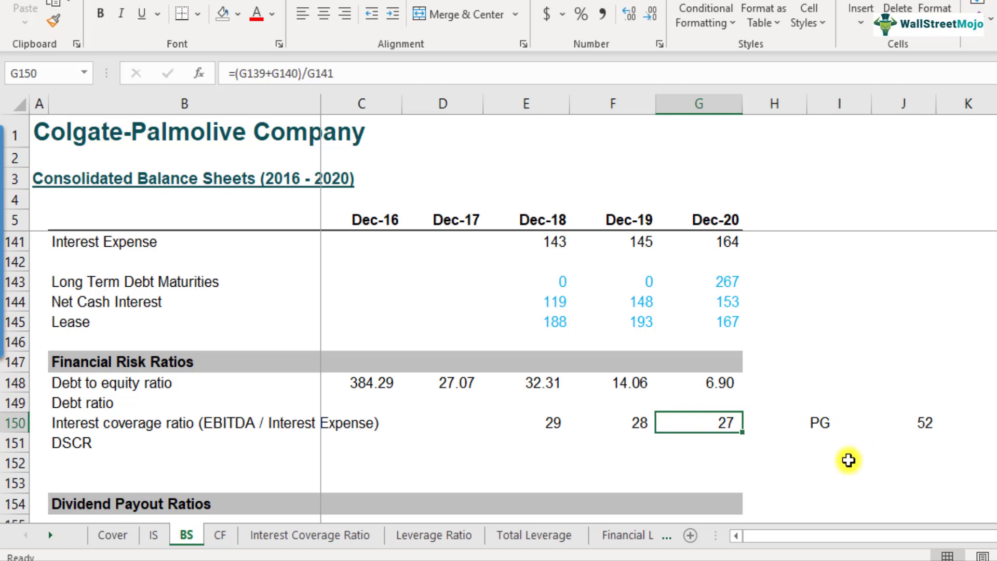
Step: Highlight the Dec-20 ratio 27 and the PG value 52 in yellow
{"action": "left_click", "coordinate": [238, 14]}
{"action": "left_click", "coordinate": [263, 177]}
{"action": "left_click", "coordinate": [926, 426]}
{"action": "left_click", "coordinate": [222, 14]}
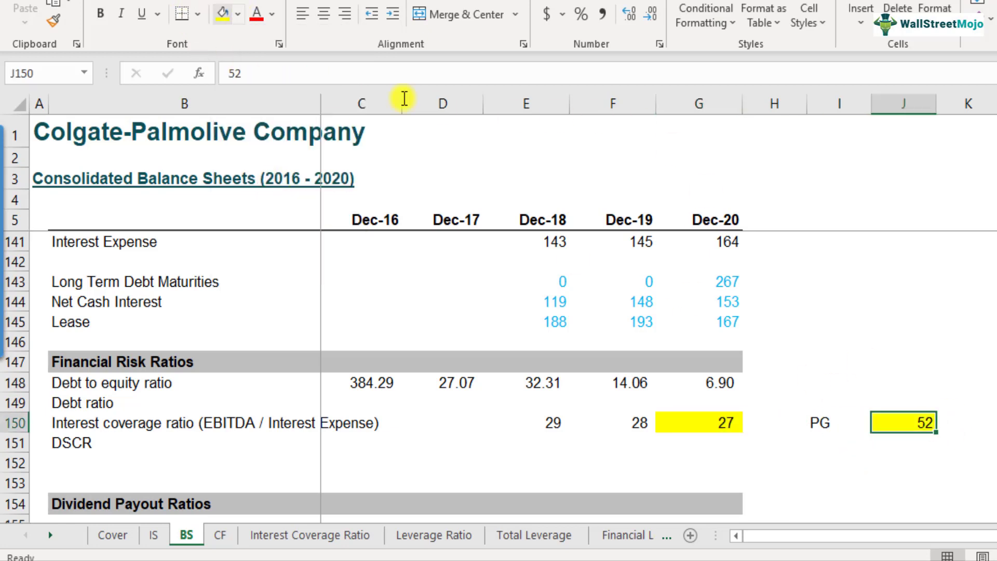